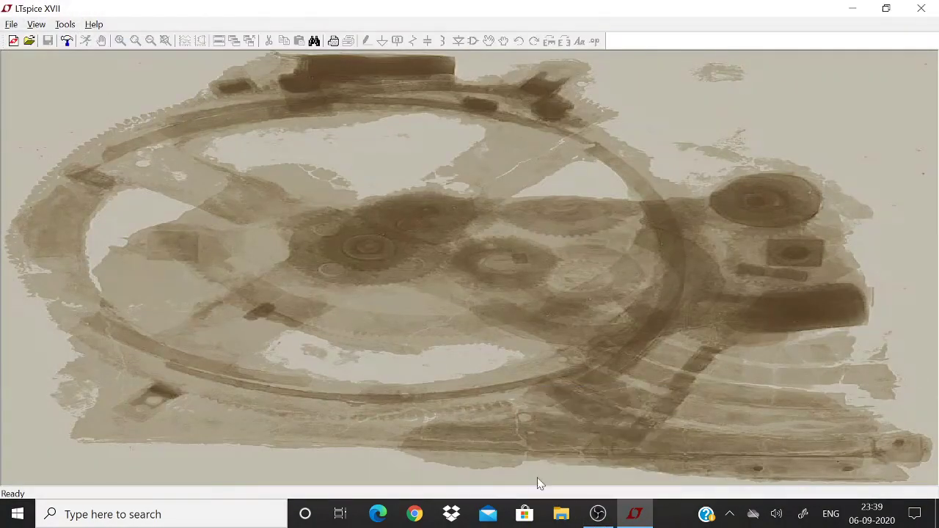
{"action": "left_click", "coordinate": [600, 514]}
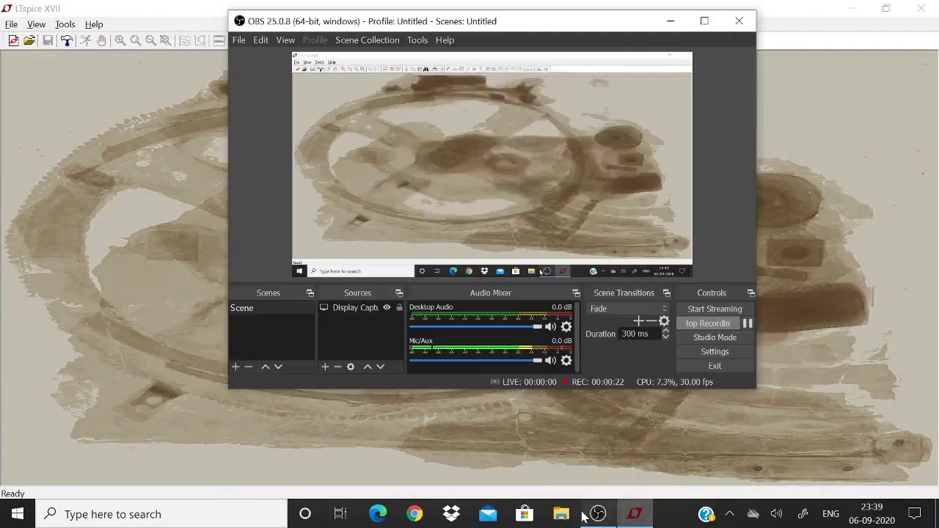
{"action": "left_click", "coordinate": [859, 331]}
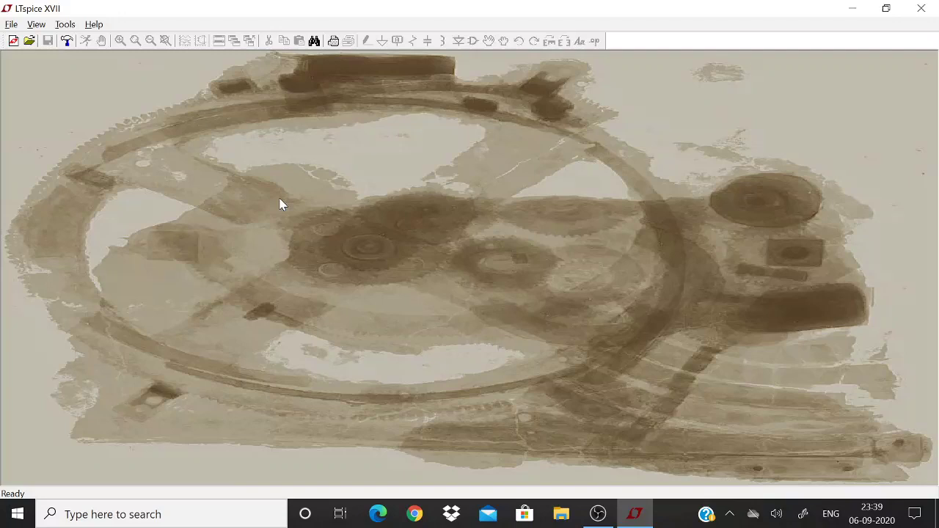
Step: Create a new blank schematic and turn on its grid display
{"action": "left_click", "coordinate": [13, 41]}
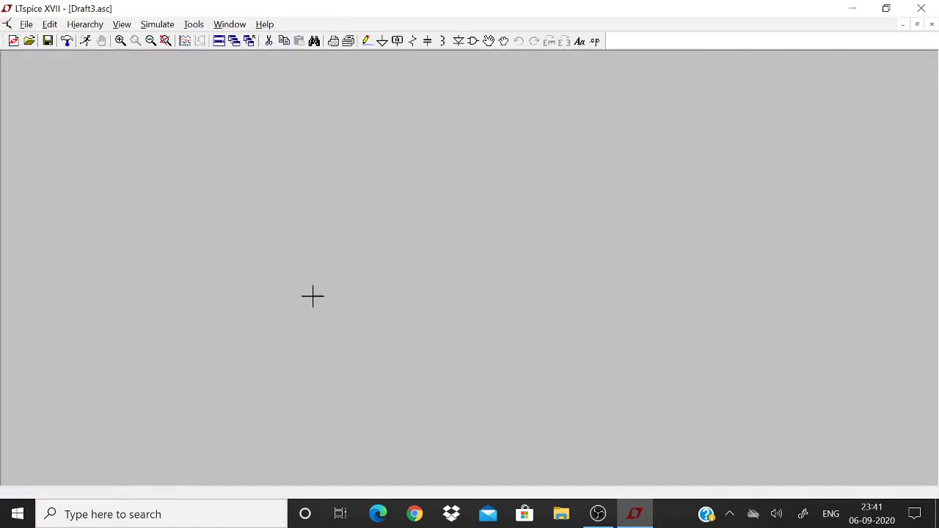
{"action": "right_click", "coordinate": [307, 119]}
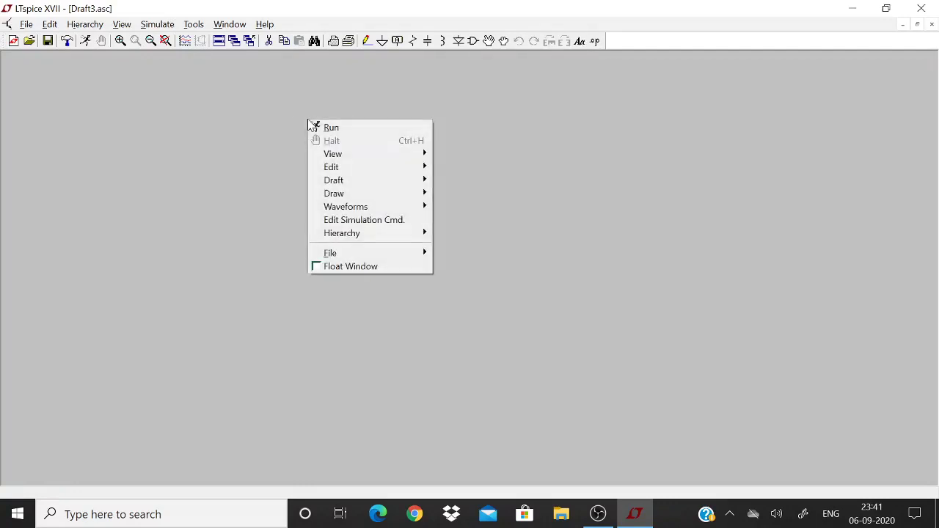
{"action": "mouse_move", "coordinate": [350, 153]}
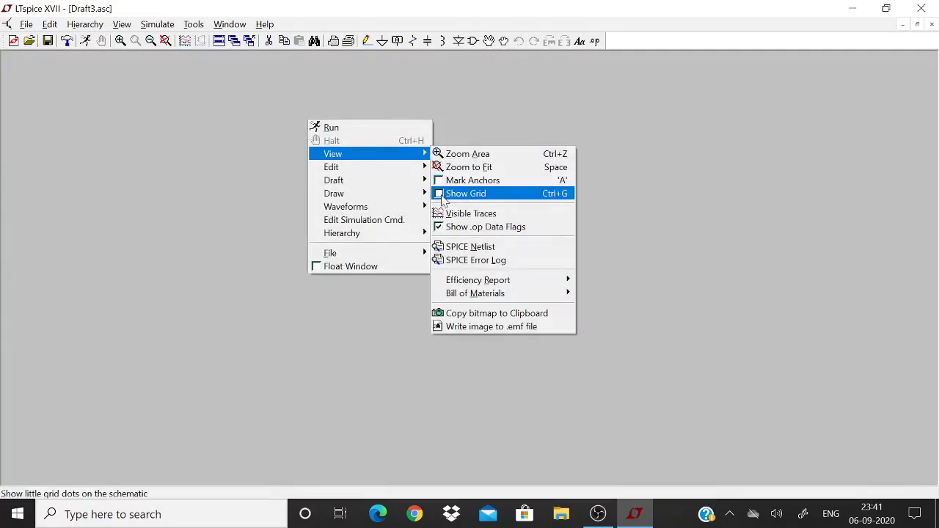
{"action": "left_click", "coordinate": [445, 196]}
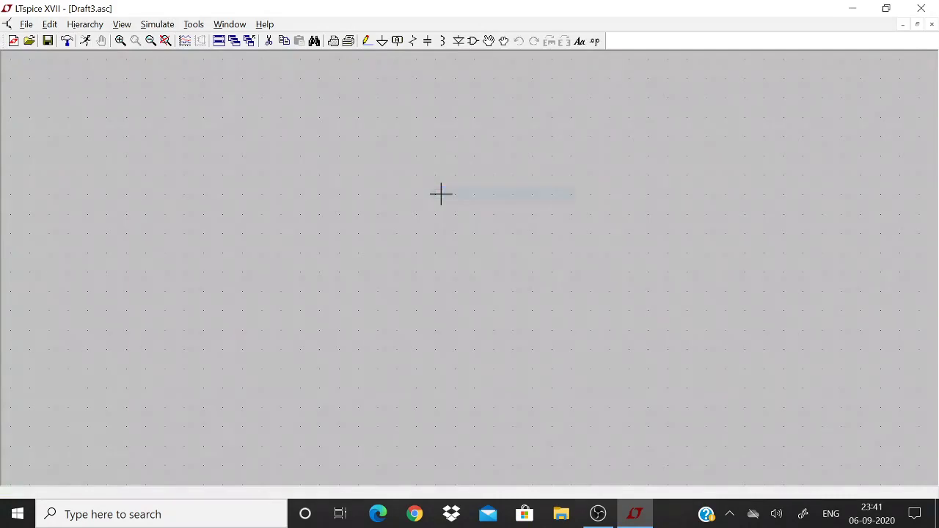
Step: Hide the schematic grid and show it again
{"action": "right_click", "coordinate": [249, 102]}
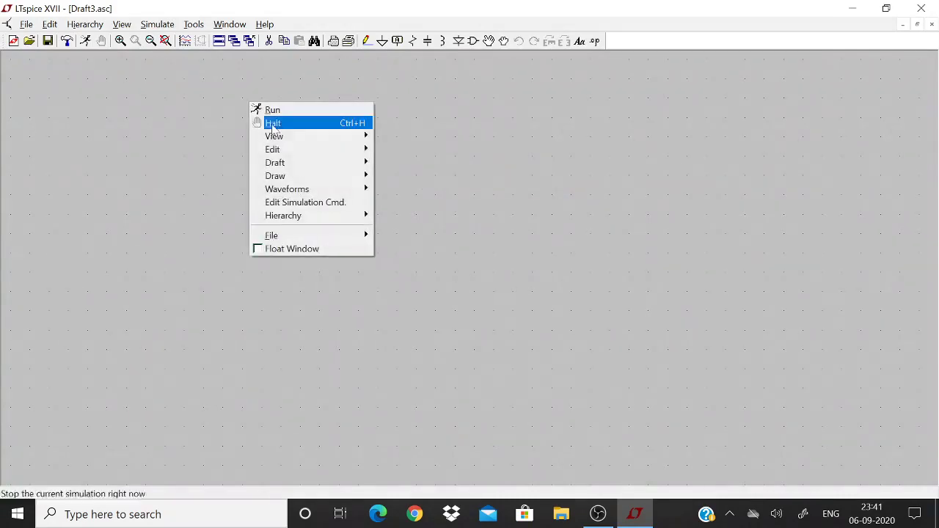
{"action": "mouse_move", "coordinate": [317, 141]}
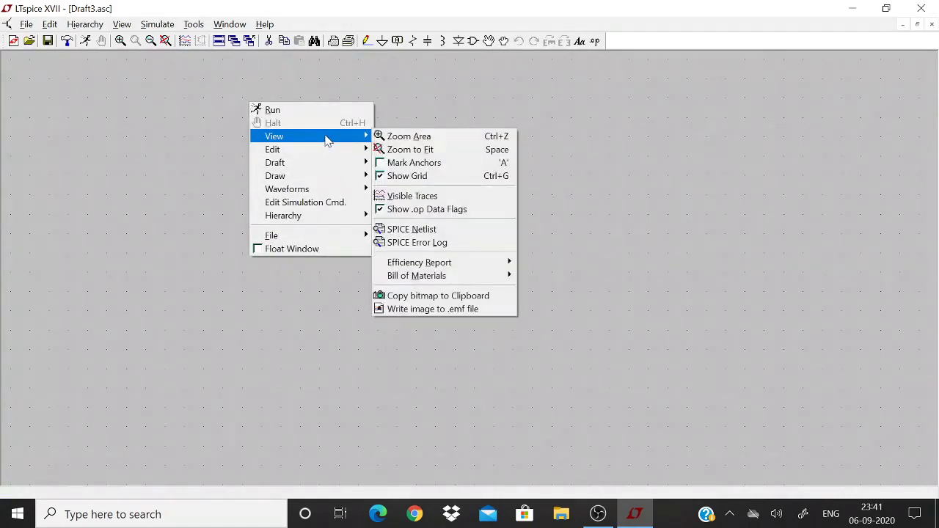
{"action": "left_click", "coordinate": [400, 175]}
{"action": "right_click", "coordinate": [290, 107]}
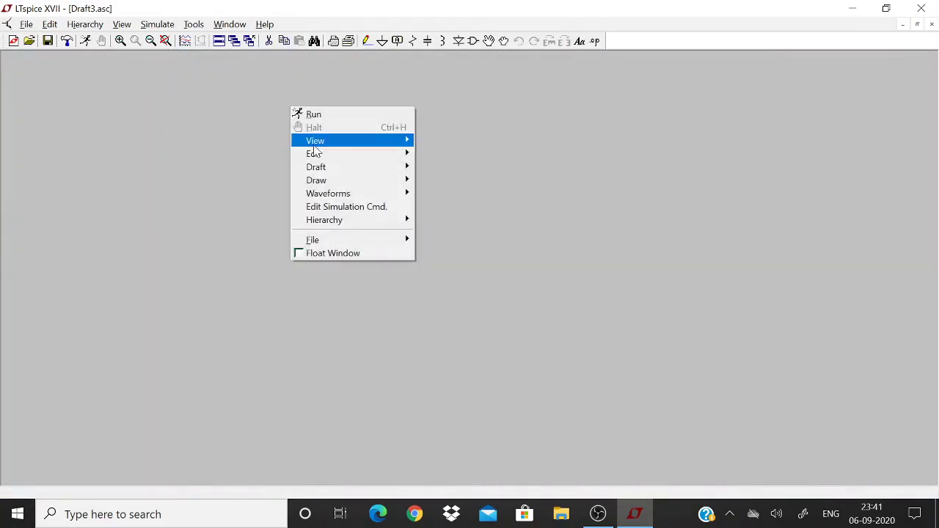
{"action": "mouse_move", "coordinate": [393, 146]}
{"action": "left_click", "coordinate": [440, 181]}
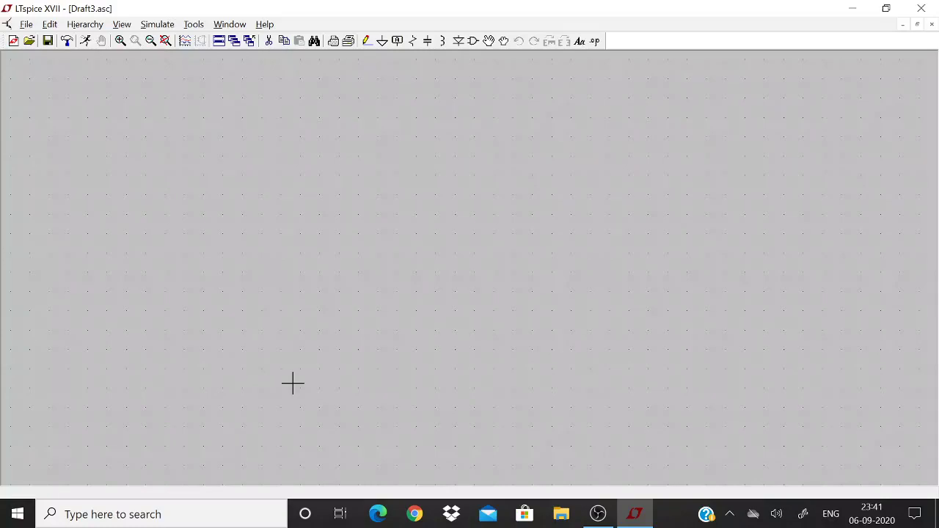
Step: Place two vertical resistors, R1 and R2, one above the other with a gap between them
{"action": "left_click", "coordinate": [412, 42]}
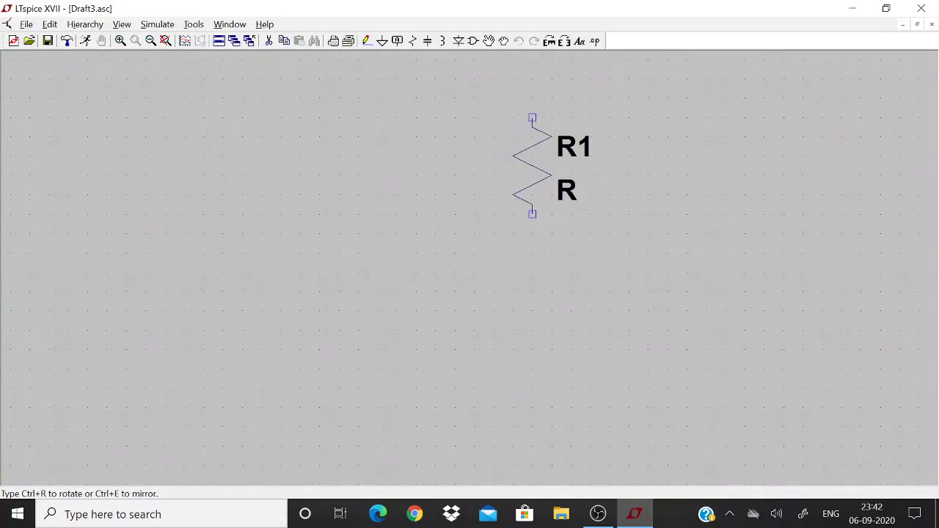
{"action": "left_click", "coordinate": [532, 165]}
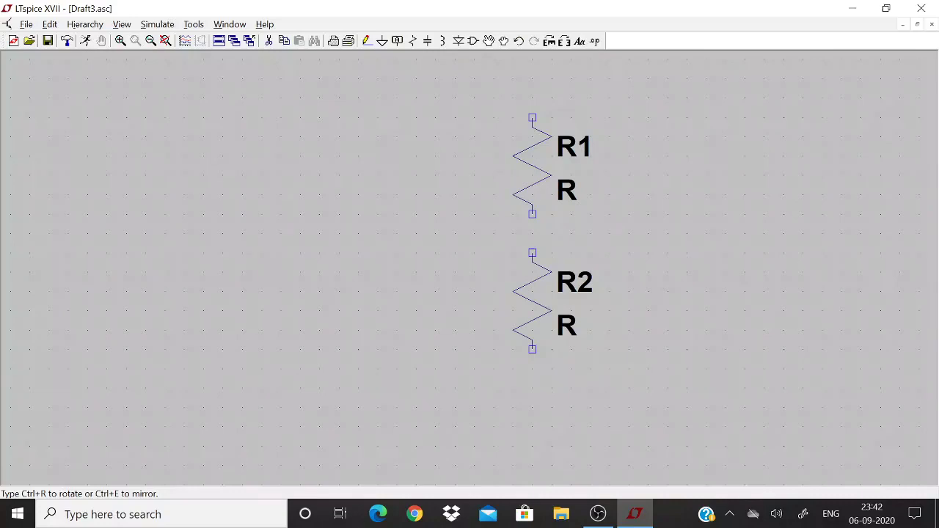
{"action": "left_click", "coordinate": [532, 320]}
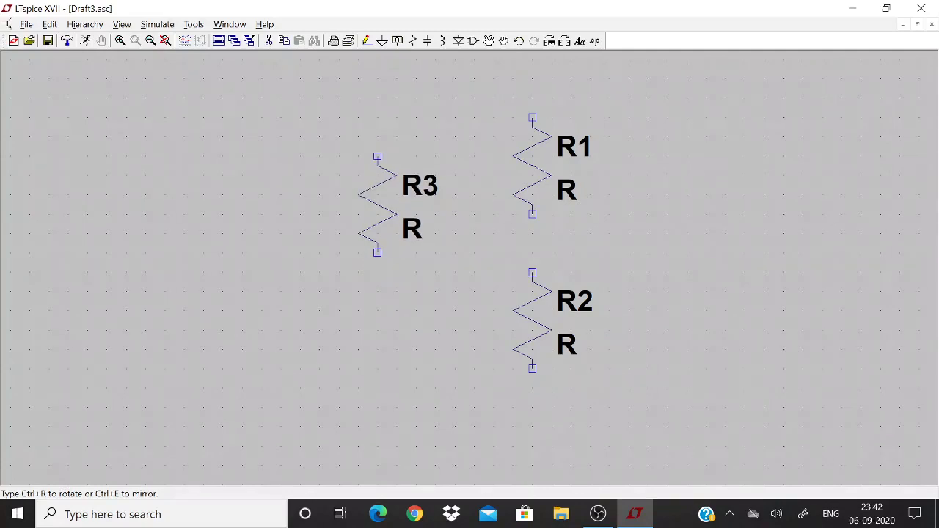
{"action": "key", "text": "Escape"}
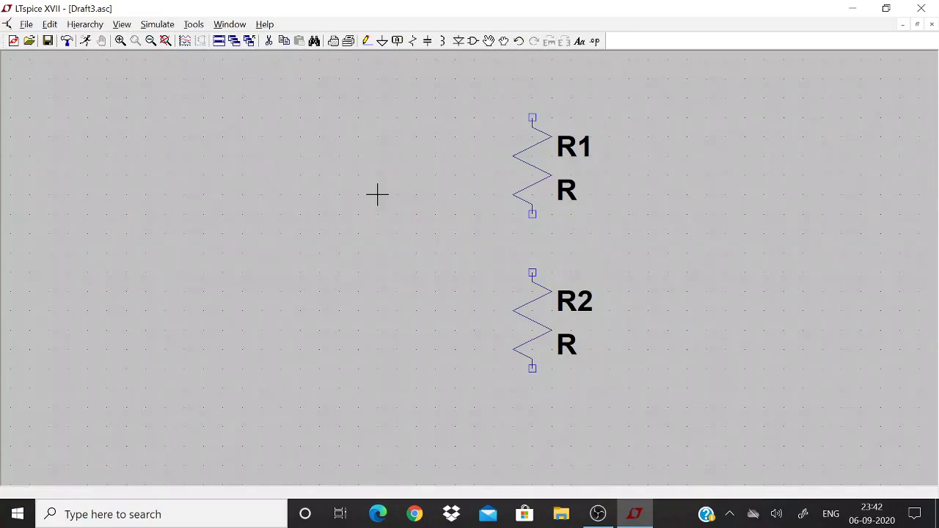
Step: Insert one voltage source from the component library to the left of the two resistors
{"action": "left_click", "coordinate": [367, 42]}
{"action": "left_click", "coordinate": [473, 41]}
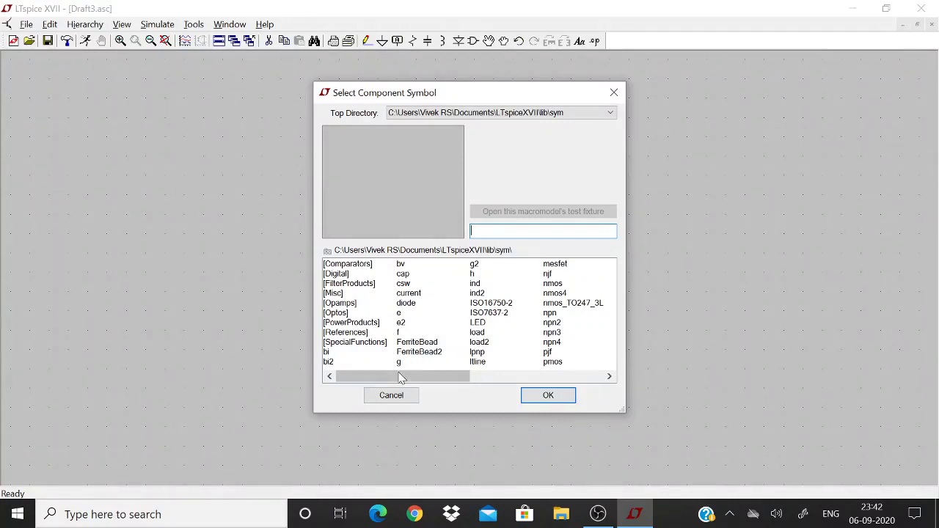
{"action": "mouse_move", "coordinate": [404, 376]}
{"action": "left_mouse_down"}
{"action": "mouse_move", "coordinate": [499, 392]}
{"action": "mouse_move", "coordinate": [422, 380]}
{"action": "left_mouse_up"}
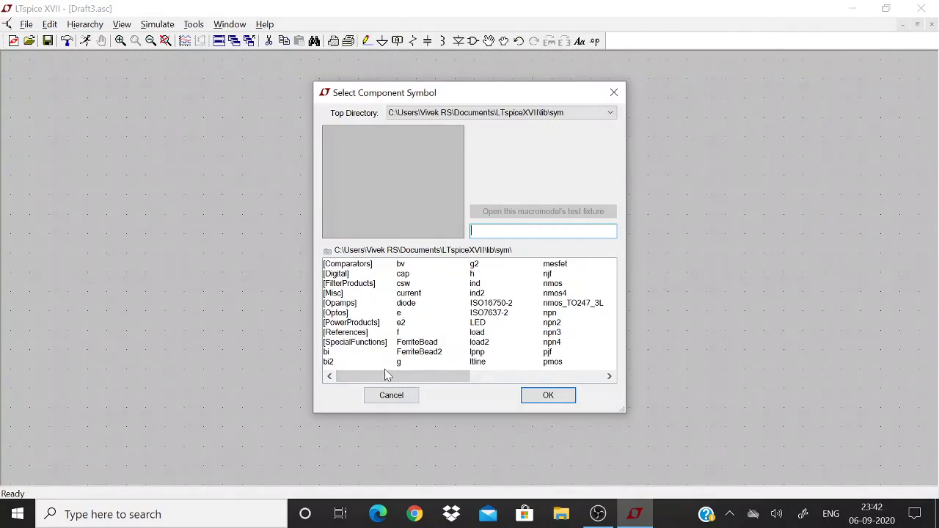
{"action": "left_click_drag", "start_coordinate": [389, 378], "coordinate": [463, 378]}
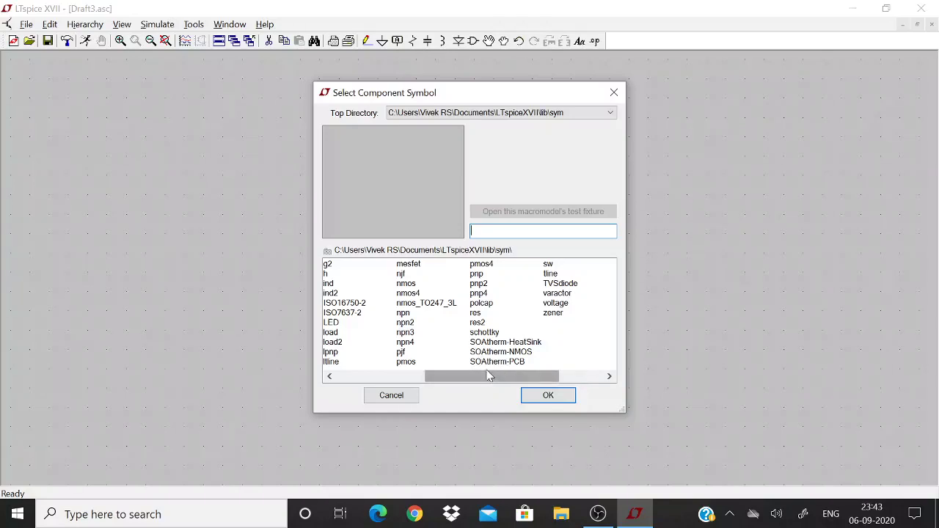
{"action": "left_click_drag", "start_coordinate": [489, 374], "coordinate": [533, 374]}
{"action": "left_click", "coordinate": [554, 304]}
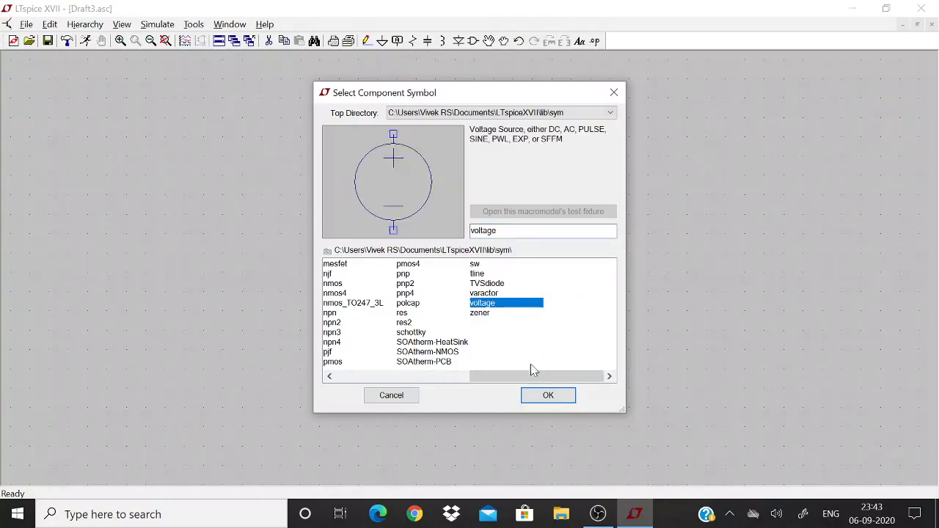
{"action": "left_click", "coordinate": [550, 397]}
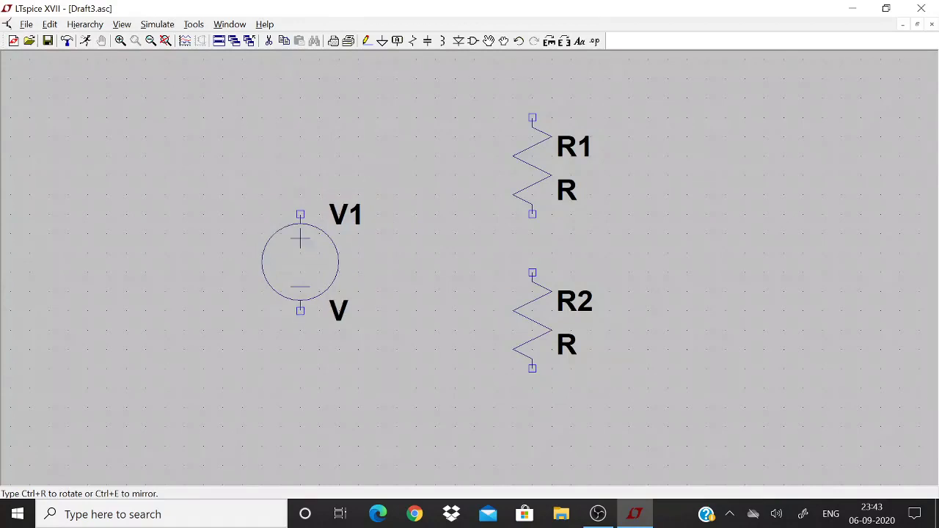
{"action": "left_click", "coordinate": [300, 218]}
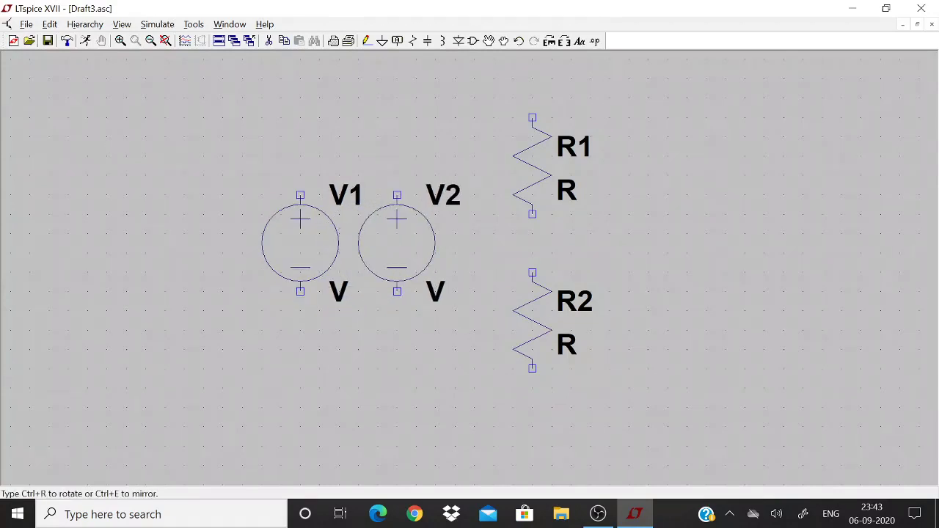
{"action": "key", "text": "Escape"}
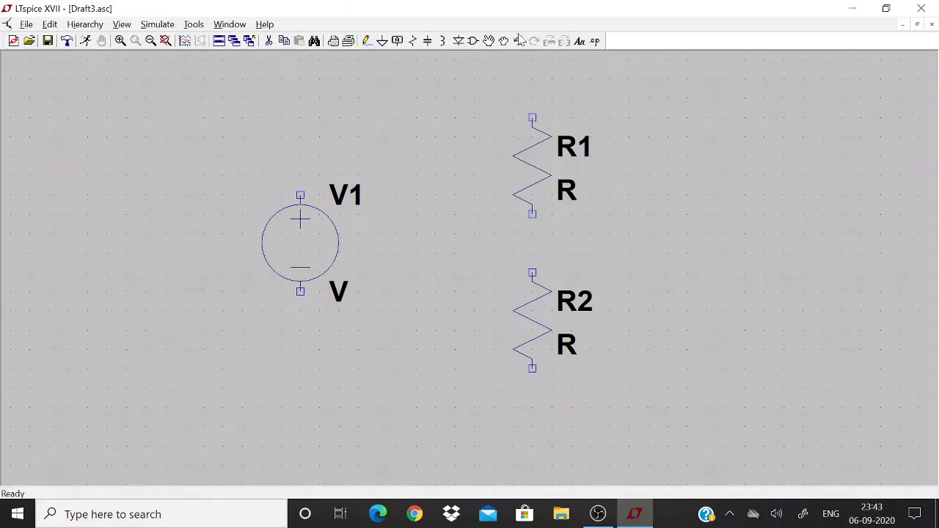
Step: Draw a vertical wire upward from the positive terminal of V1, ending above the top of R1
{"action": "left_click", "coordinate": [367, 42]}
{"action": "left_click", "coordinate": [300, 195]}
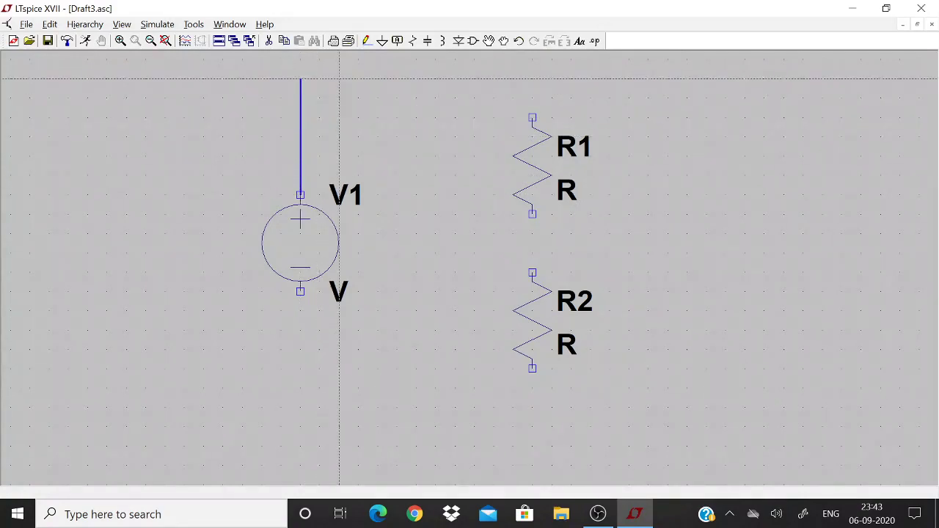
{"action": "right_click", "coordinate": [301, 78]}
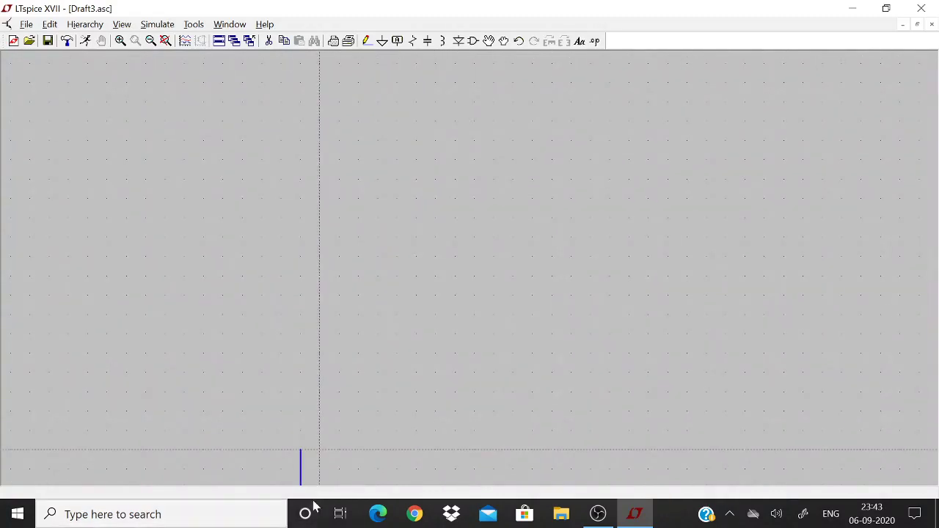
{"action": "scroll", "coordinate": [326, 382], "scroll_direction": "up", "scroll_amount": 3}
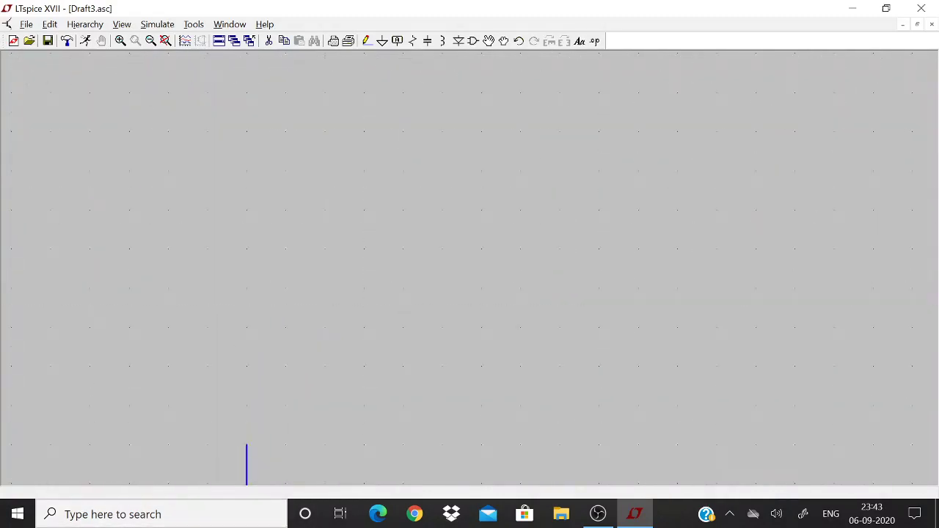
{"action": "key", "text": "Escape"}
{"action": "key", "text": "space"}
{"action": "scroll", "coordinate": [353, 270], "scroll_direction": "down", "scroll_amount": 1}
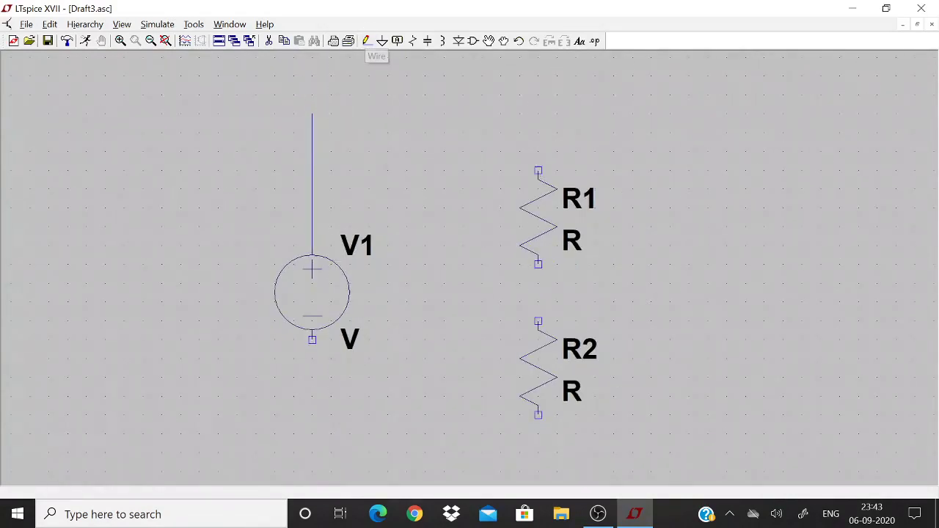
Step: Wire the upper end of V1's lead across to R1 and down through it to the top of R2
{"action": "left_click", "coordinate": [368, 41]}
{"action": "left_click", "coordinate": [312, 113]}
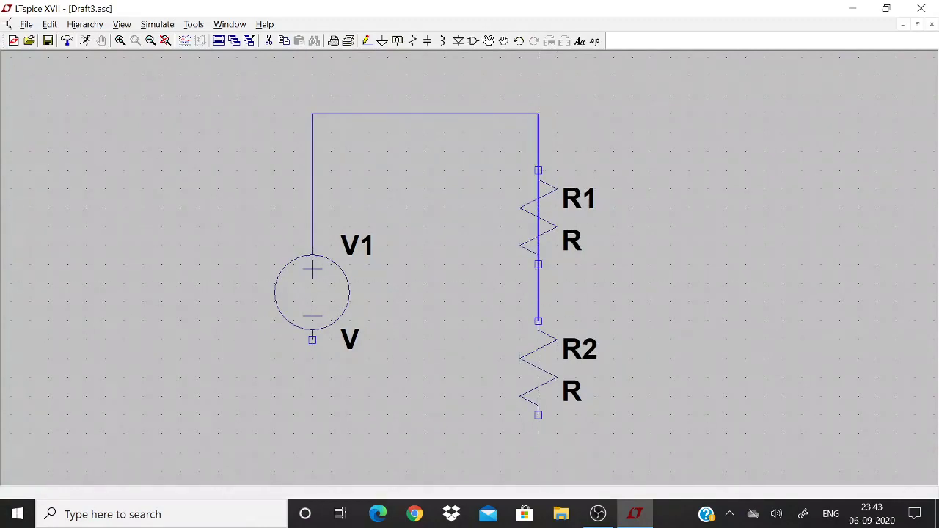
{"action": "left_click", "coordinate": [539, 320]}
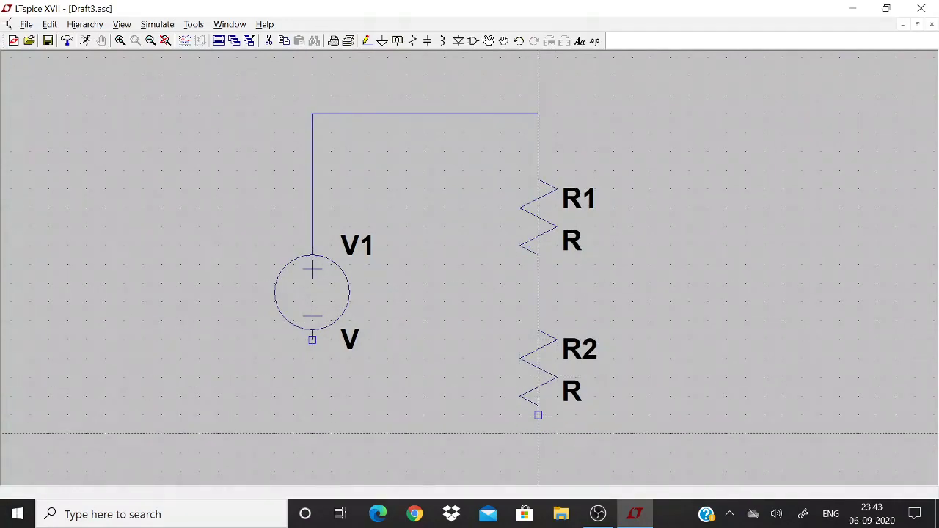
Step: Wire the bottom terminal of R2 to the negative terminal of V1 to close the loop
{"action": "left_click", "coordinate": [539, 415]}
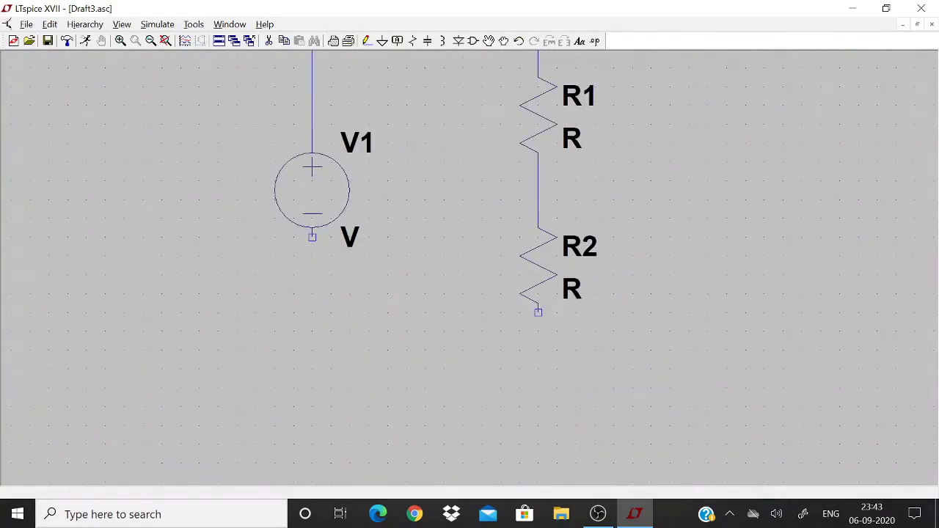
{"action": "left_click", "coordinate": [539, 338]}
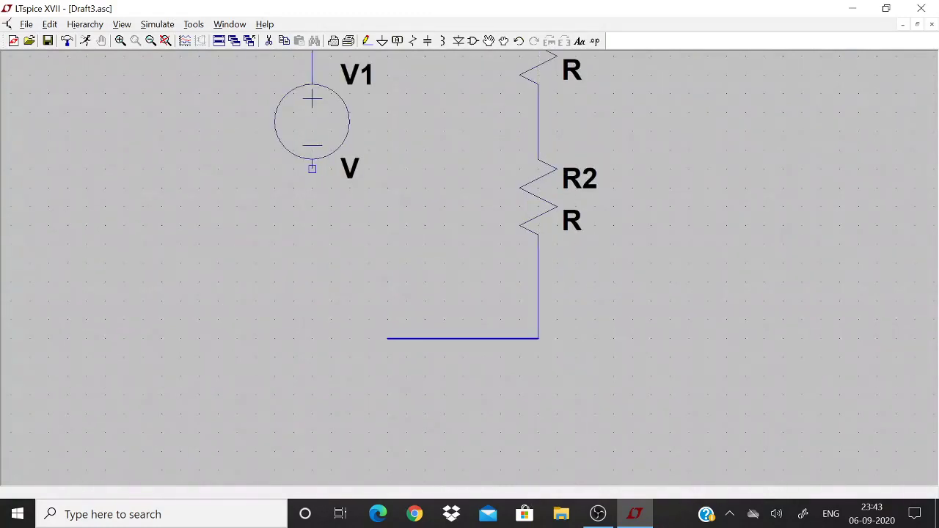
{"action": "left_click", "coordinate": [313, 170]}
{"action": "scroll", "coordinate": [441, 165], "scroll_direction": "down", "scroll_amount": 3}
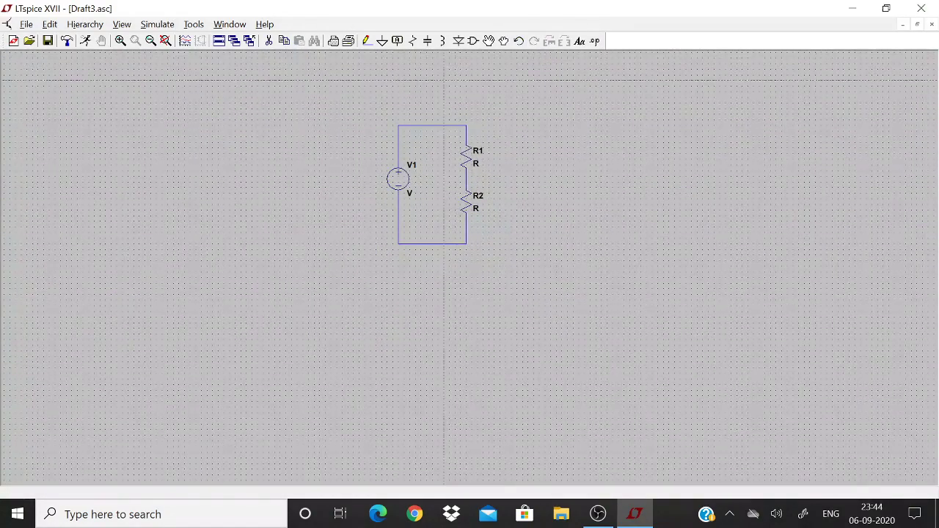
{"action": "scroll", "coordinate": [441, 220], "scroll_direction": "up", "scroll_amount": 2}
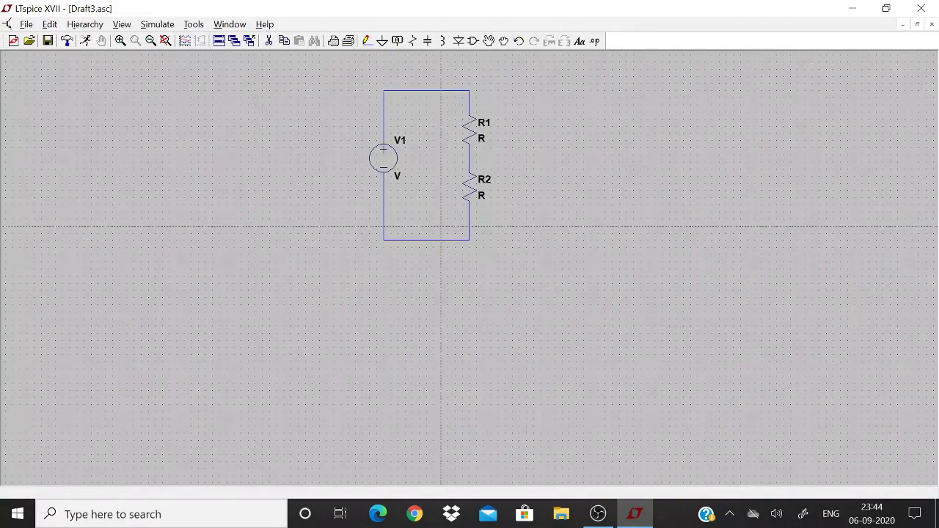
{"action": "scroll", "coordinate": [484, 102], "scroll_direction": "up", "scroll_amount": 2}
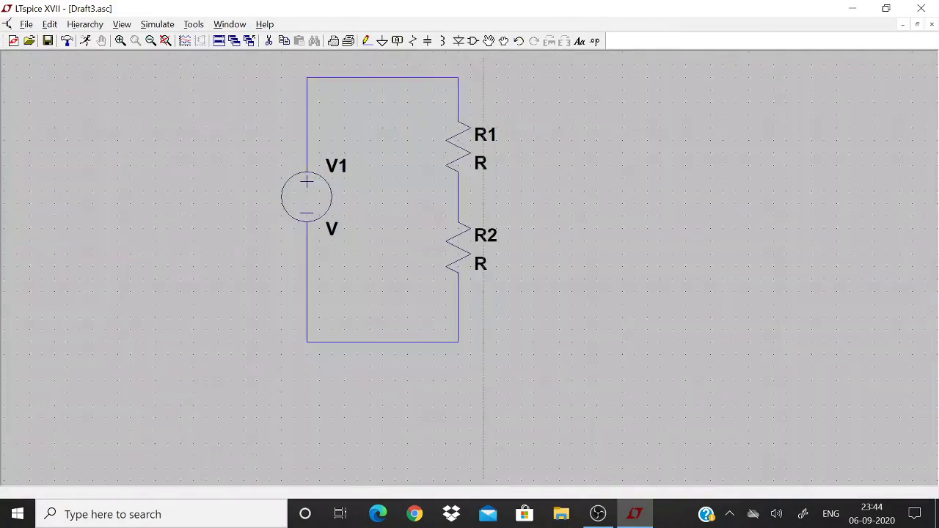
{"action": "scroll", "coordinate": [484, 102], "scroll_direction": "up", "scroll_amount": 1}
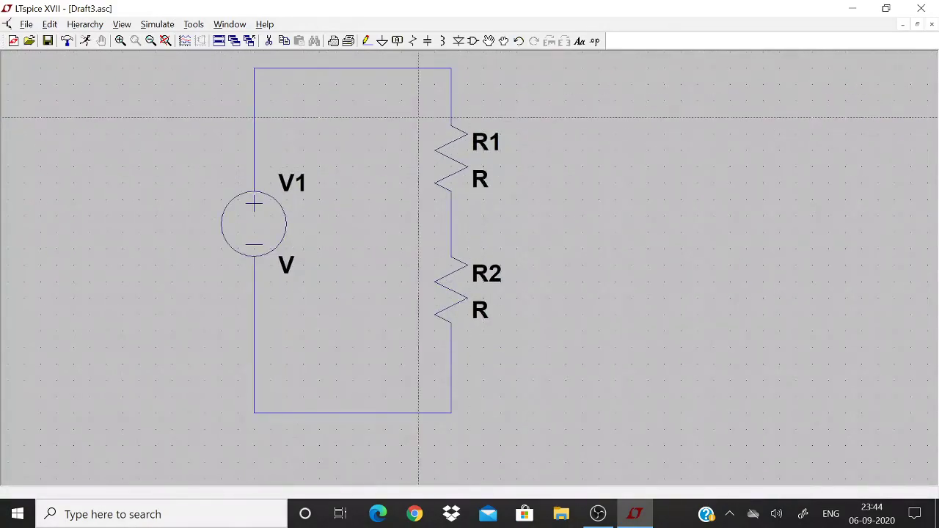
{"action": "key", "text": "Escape"}
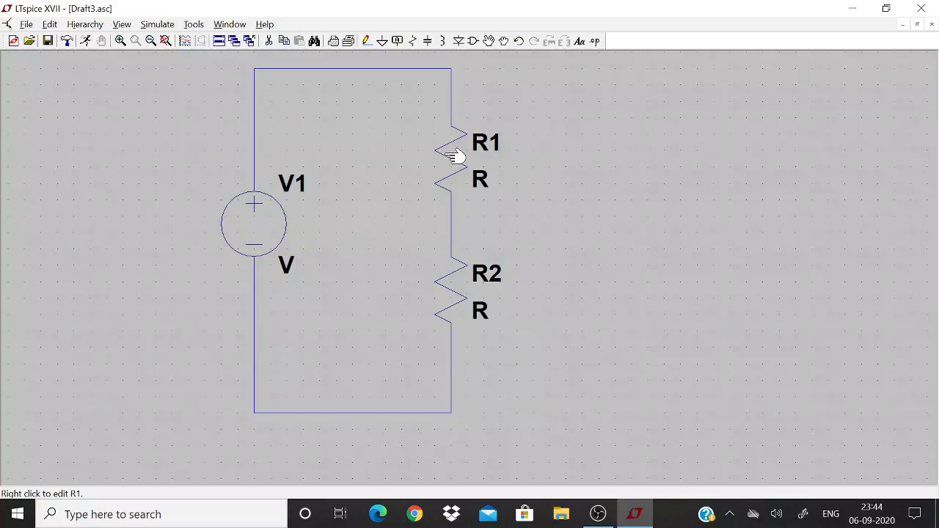
Step: Set up a transient analysis with a stop time of 1 and try to run the simulation
{"action": "left_click", "coordinate": [86, 41]}
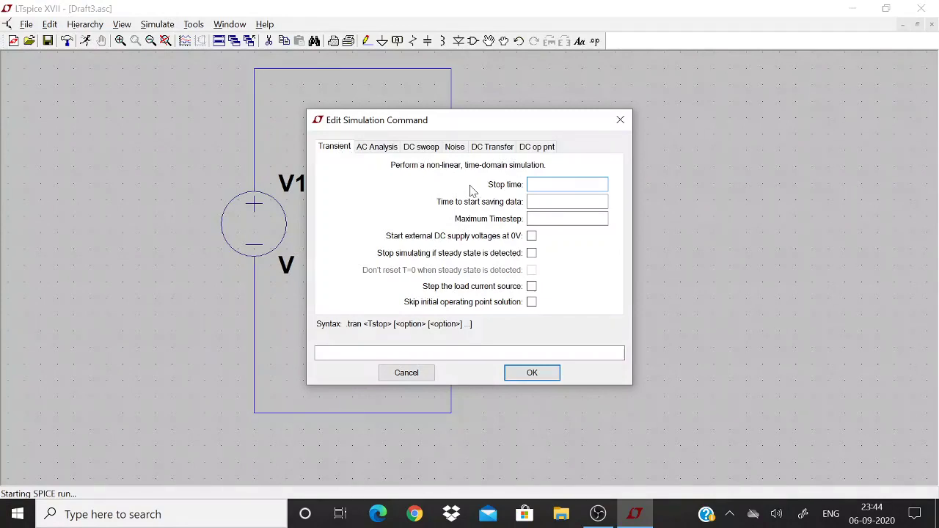
{"action": "type", "text": "1"}
{"action": "left_click", "coordinate": [533, 372]}
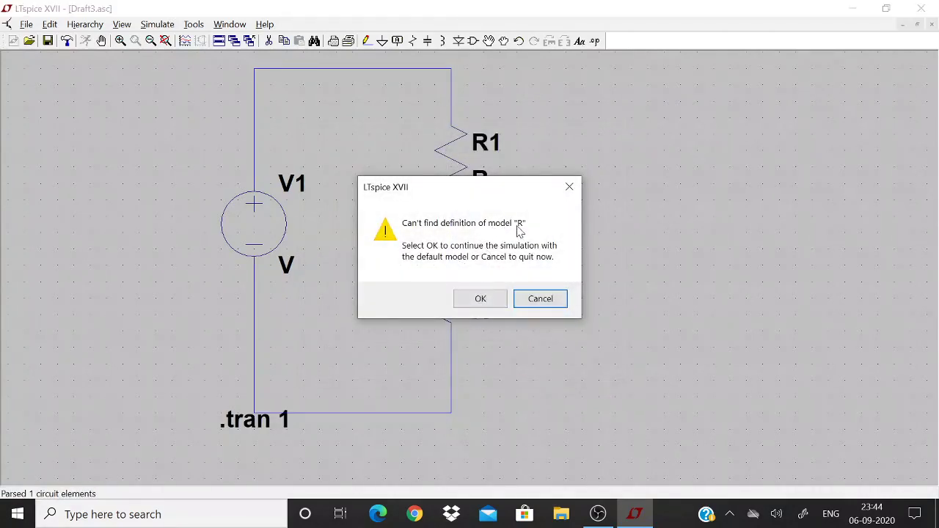
{"action": "left_click", "coordinate": [541, 304]}
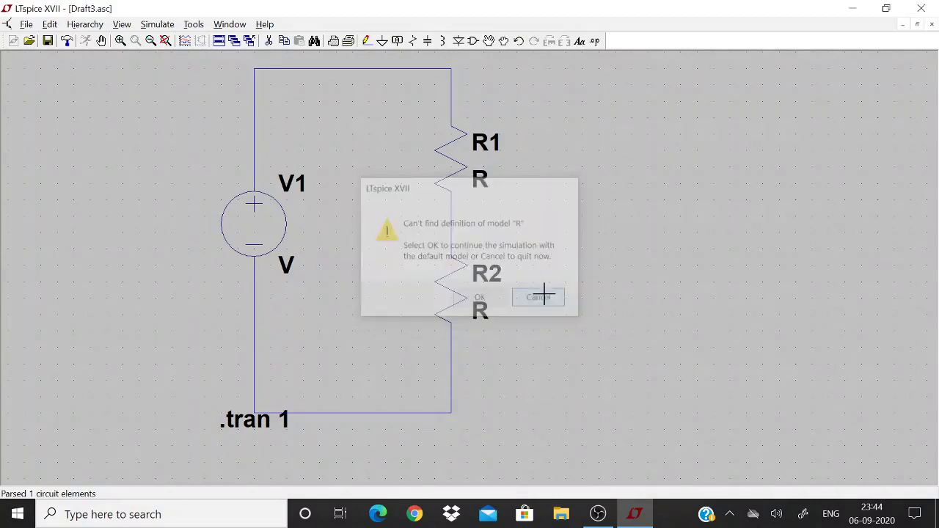
Step: Set the resistance of both R1 and R2 to 10k
{"action": "right_click", "coordinate": [448, 153]}
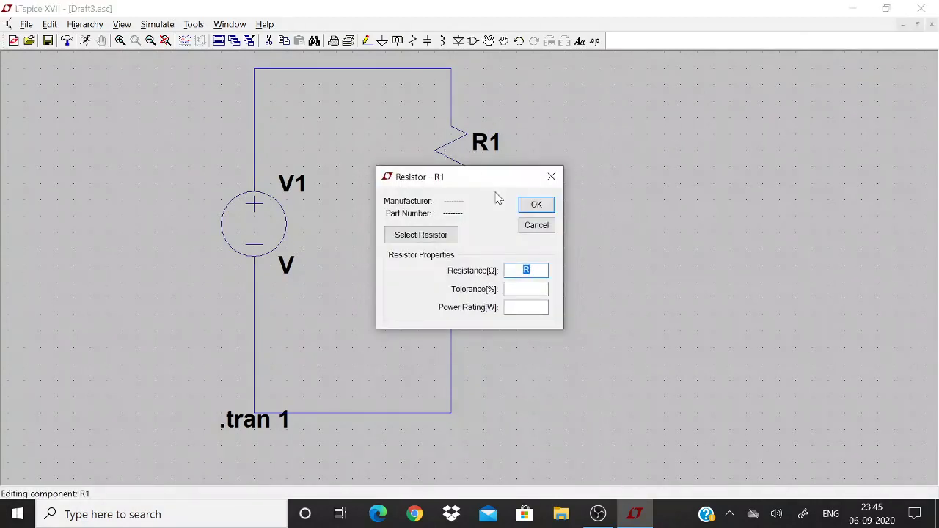
{"action": "type", "text": "10k"}
{"action": "left_click", "coordinate": [538, 204]}
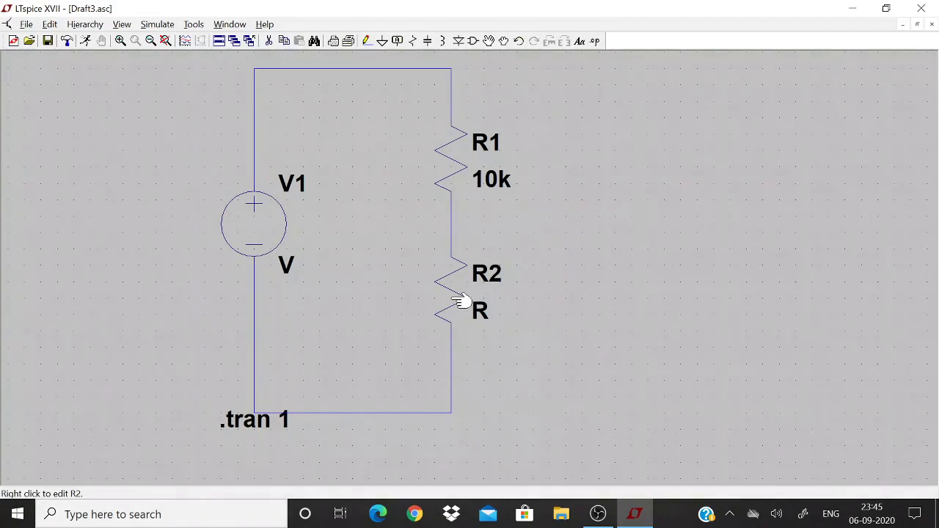
{"action": "right_click", "coordinate": [460, 301]}
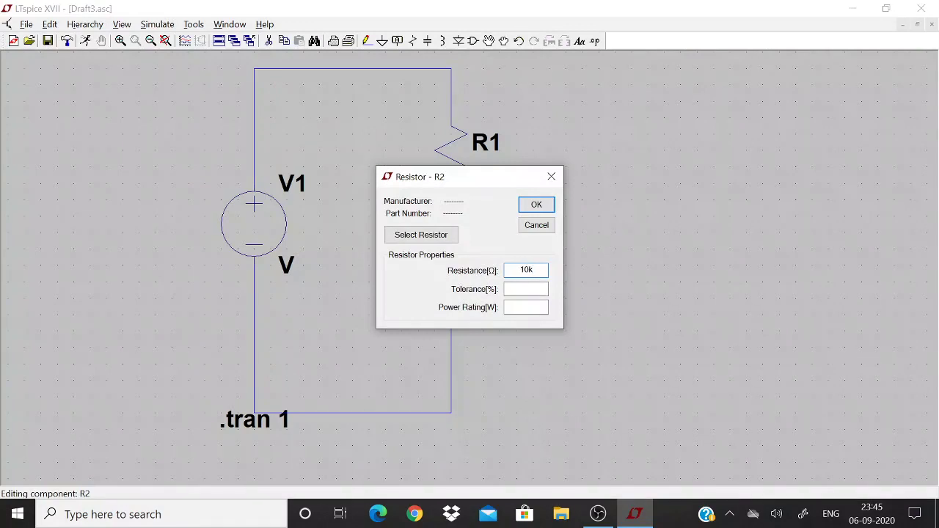
{"action": "left_click", "coordinate": [537, 206]}
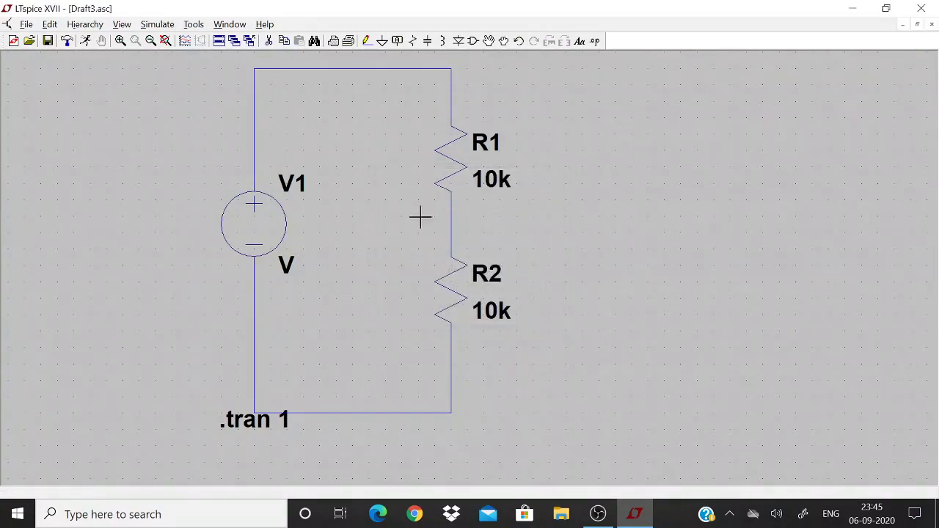
Step: Open the V1 source settings and look through its advanced functions, including SINE, without applying any
{"action": "right_click", "coordinate": [253, 227]}
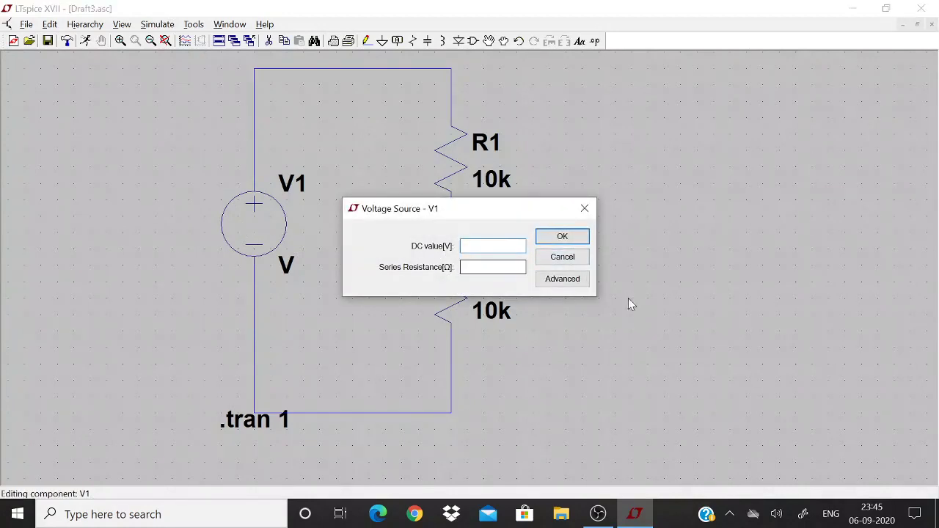
{"action": "left_click", "coordinate": [568, 283]}
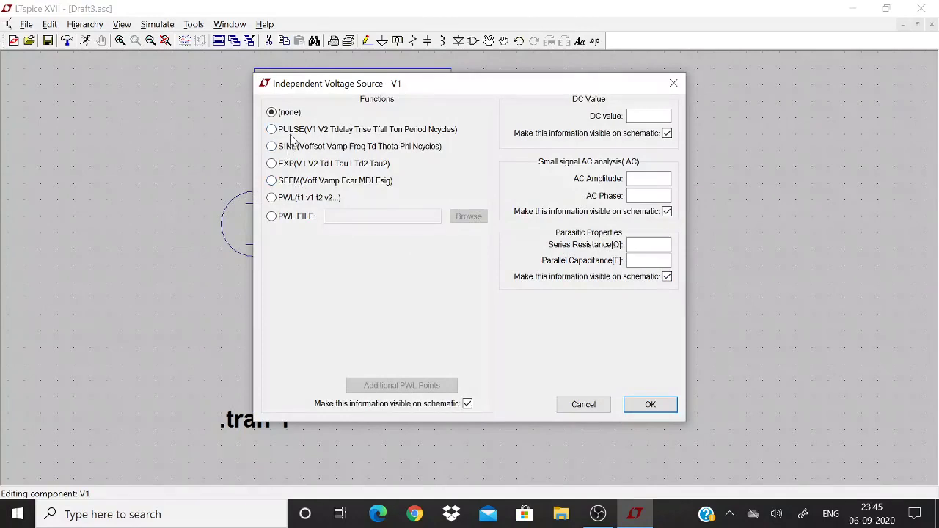
{"action": "left_click", "coordinate": [286, 150]}
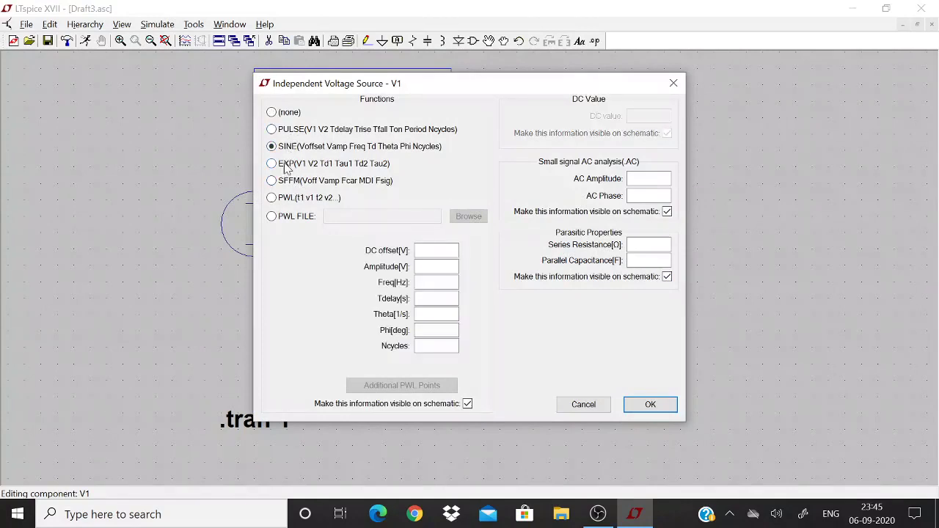
{"action": "left_click", "coordinate": [281, 114]}
{"action": "left_click", "coordinate": [591, 406]}
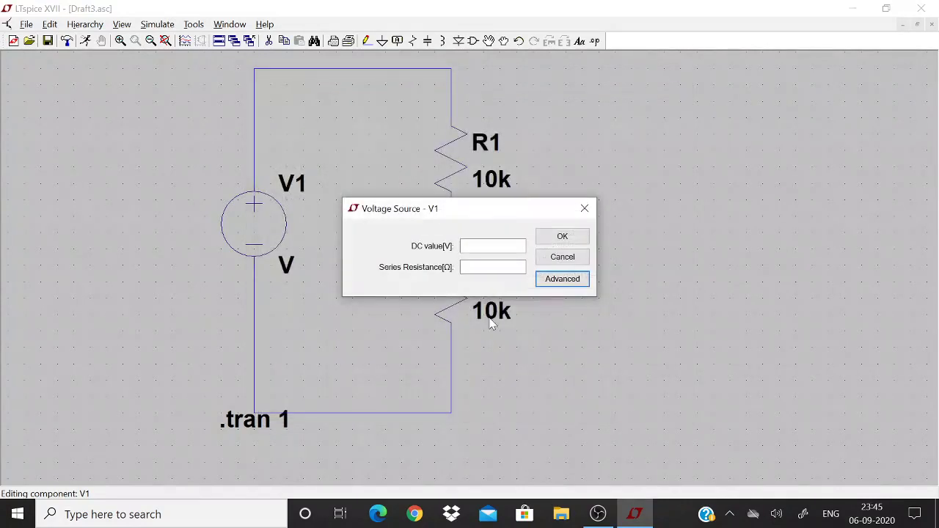
Step: Set V1's DC value to 10V and try to run the simulation
{"action": "left_click", "coordinate": [493, 246]}
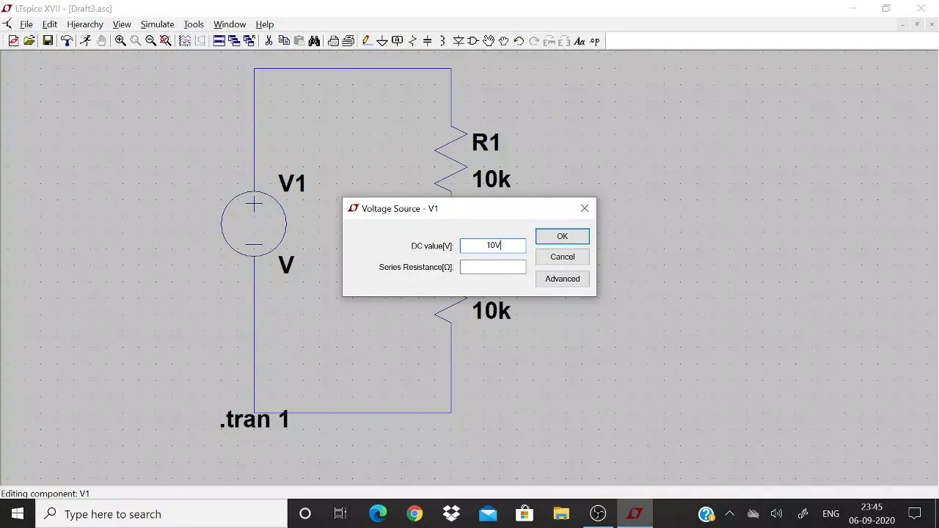
{"action": "left_click", "coordinate": [563, 236]}
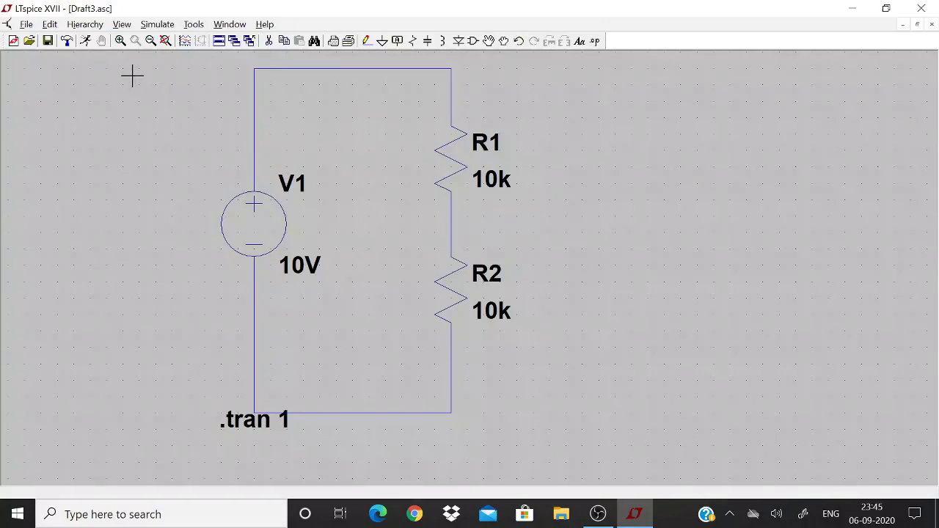
{"action": "left_click", "coordinate": [86, 41]}
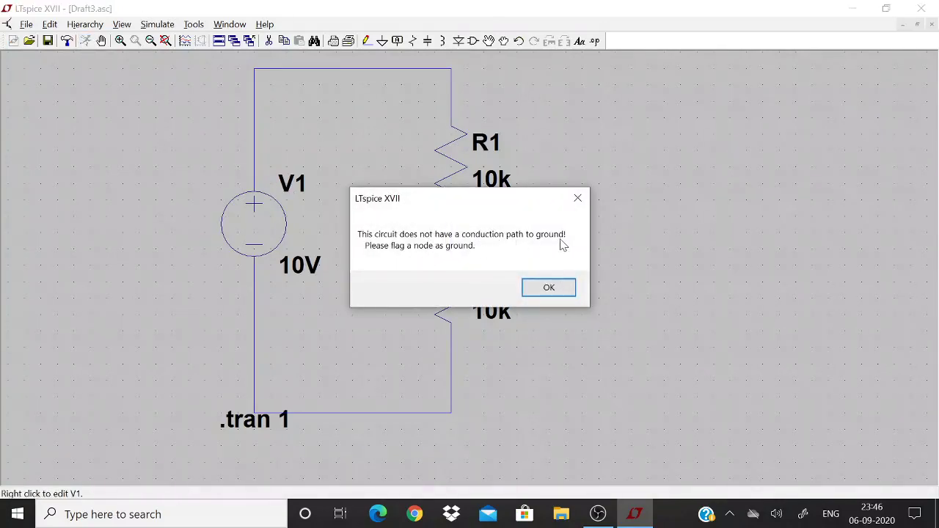
{"action": "left_click", "coordinate": [549, 289]}
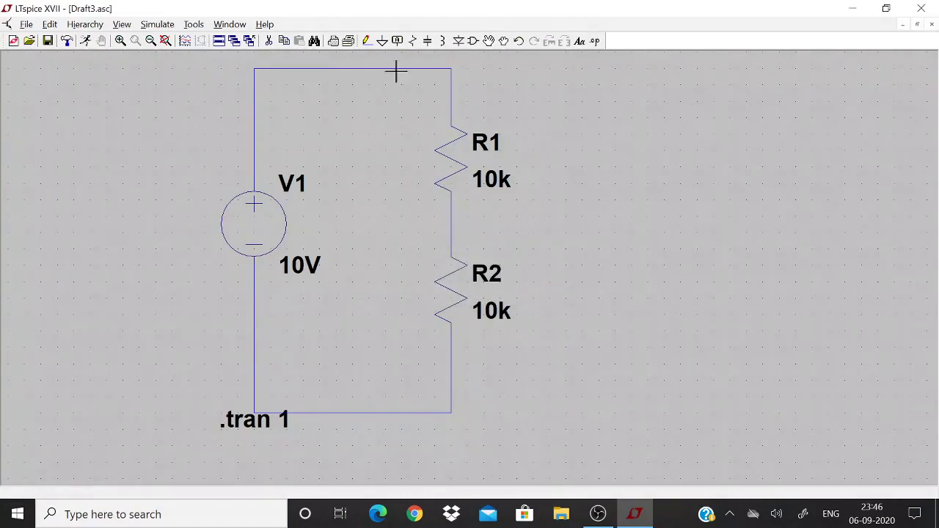
Step: Place a ground symbol just below the bottom wire of the loop and connect it with a short vertical wire
{"action": "left_click", "coordinate": [382, 39]}
{"action": "left_click", "coordinate": [383, 41]}
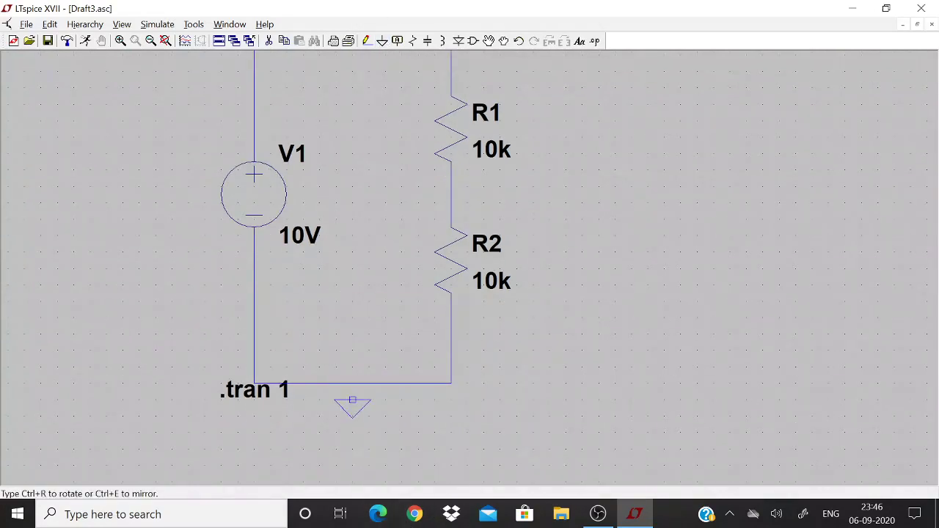
{"action": "left_click", "coordinate": [353, 401]}
{"action": "key", "text": "Escape"}
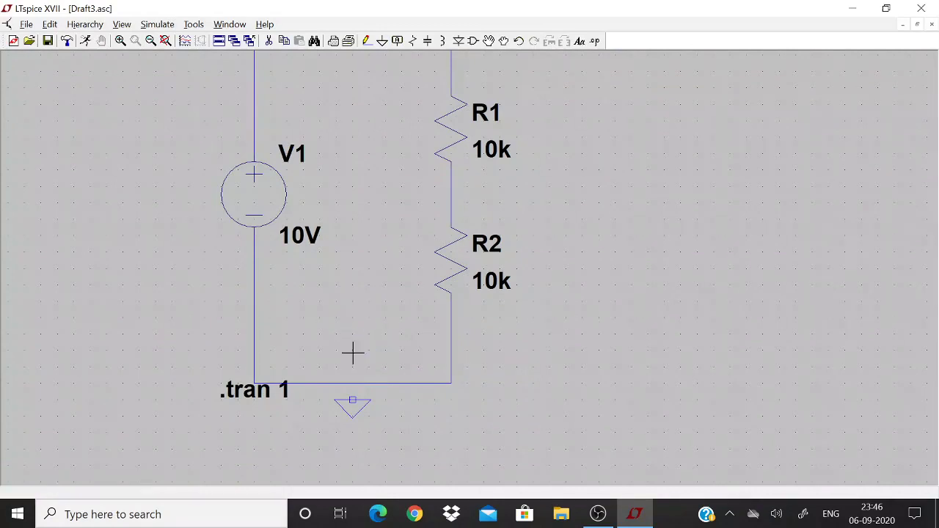
{"action": "left_click", "coordinate": [366, 41]}
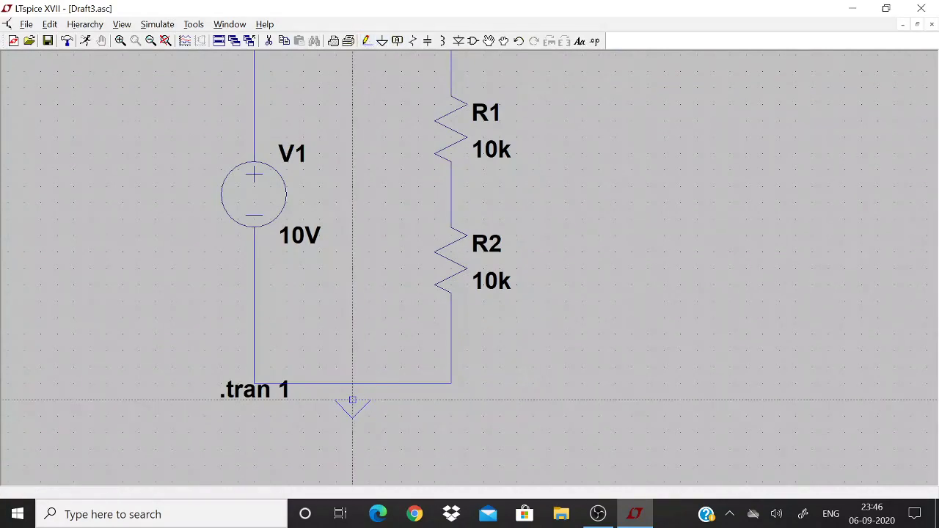
{"action": "left_click", "coordinate": [353, 401]}
{"action": "left_click", "coordinate": [352, 383]}
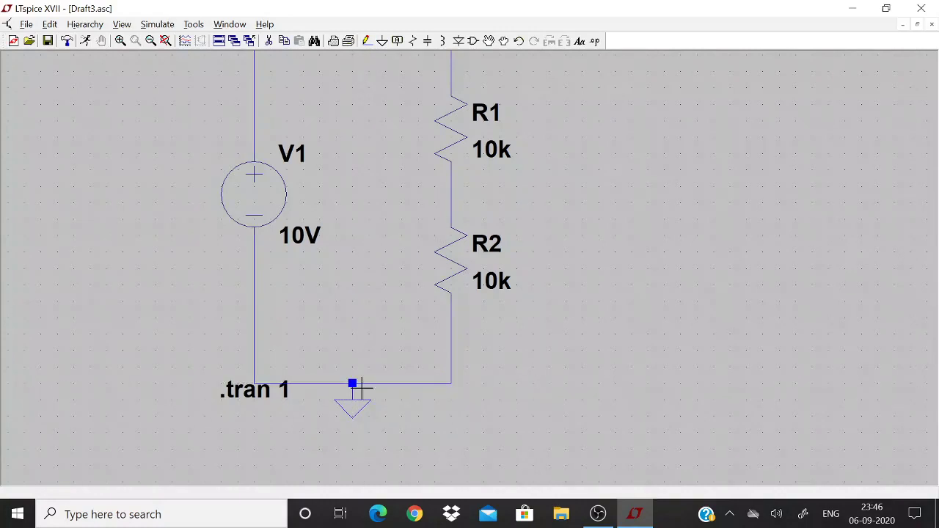
Step: Run the simulation and plot the voltages at the top of R1 and at the node between R1 and R2
{"action": "scroll", "coordinate": [588, 205], "scroll_direction": "up", "scroll_amount": 1}
{"action": "scroll", "coordinate": [588, 205], "scroll_direction": "down", "scroll_amount": 2}
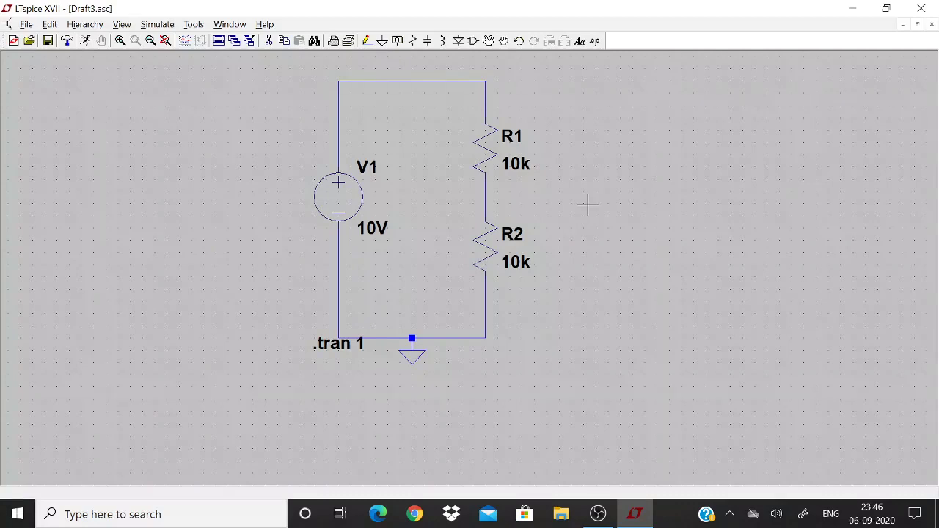
{"action": "left_click", "coordinate": [86, 41]}
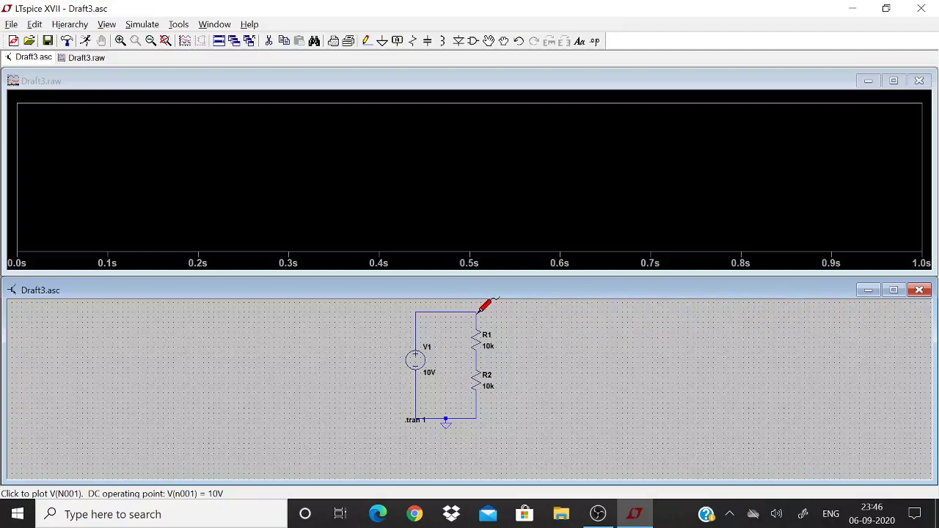
{"action": "left_click", "coordinate": [480, 311]}
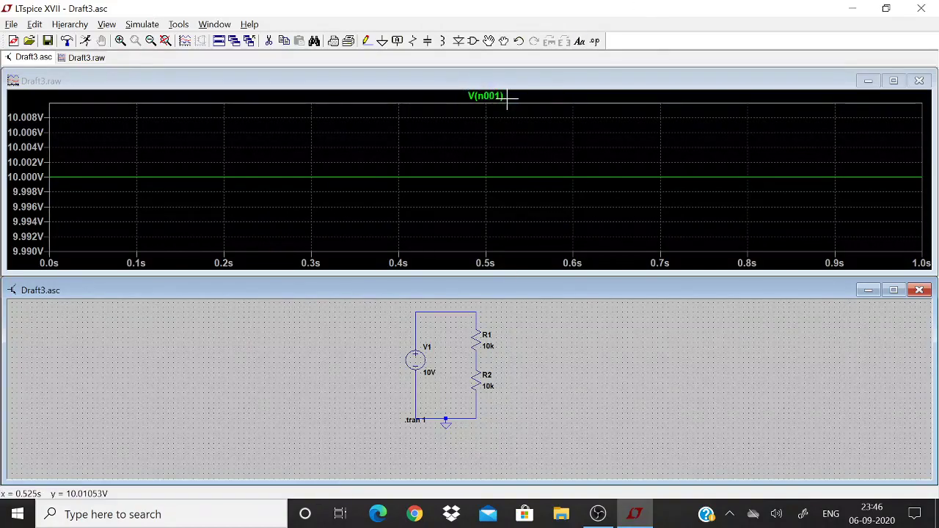
{"action": "left_click", "coordinate": [479, 357]}
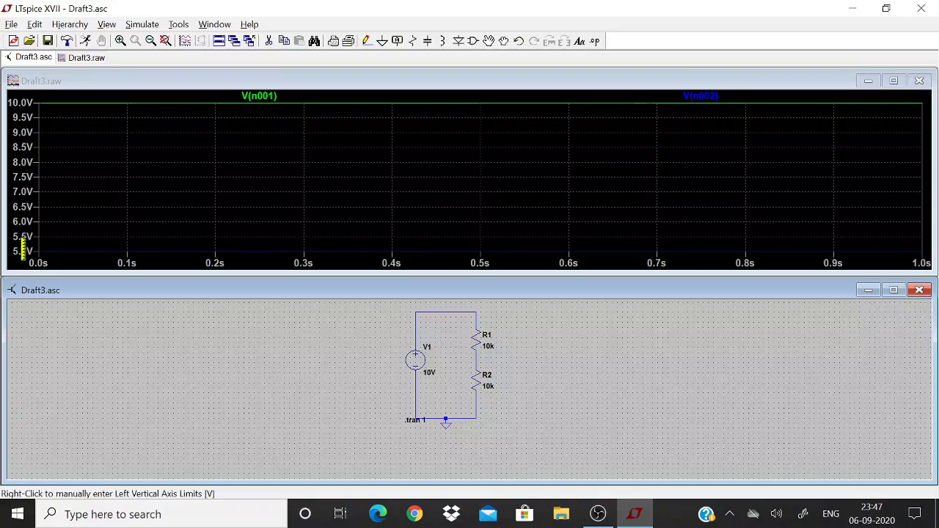
Step: Set the plot's vertical axis to a bottom limit of 0 and a tick spacing of 1V
{"action": "right_click", "coordinate": [21, 140]}
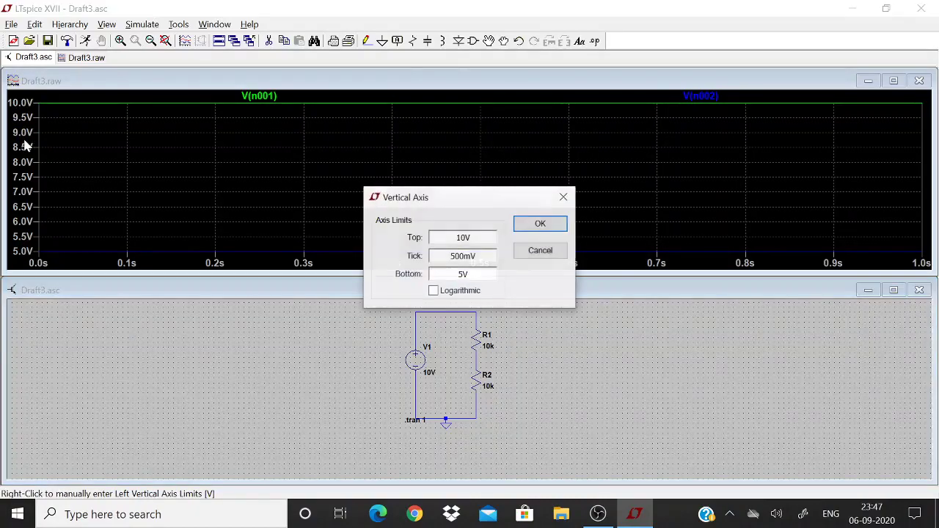
{"action": "double_click", "coordinate": [462, 273]}
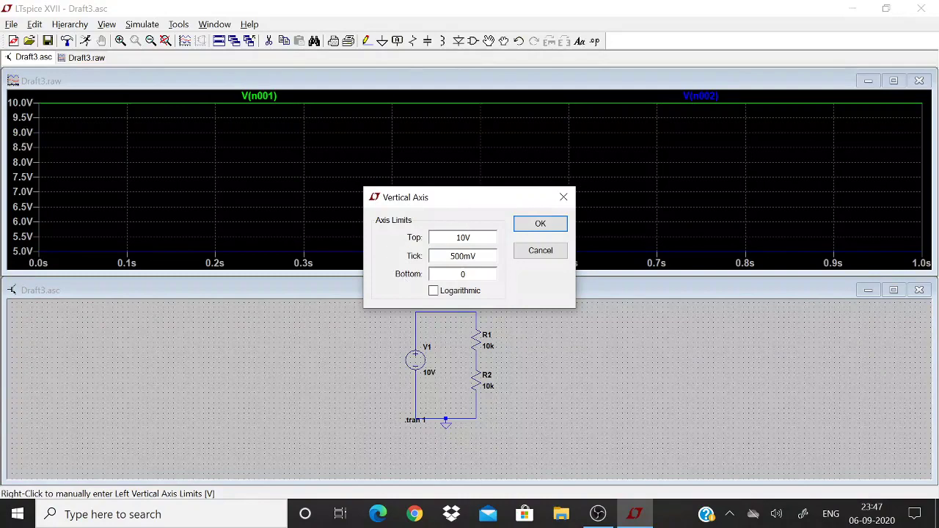
{"action": "left_click_drag", "start_coordinate": [477, 257], "coordinate": [450, 256]}
{"action": "type", "text": "1V"}
{"action": "left_click", "coordinate": [552, 226]}
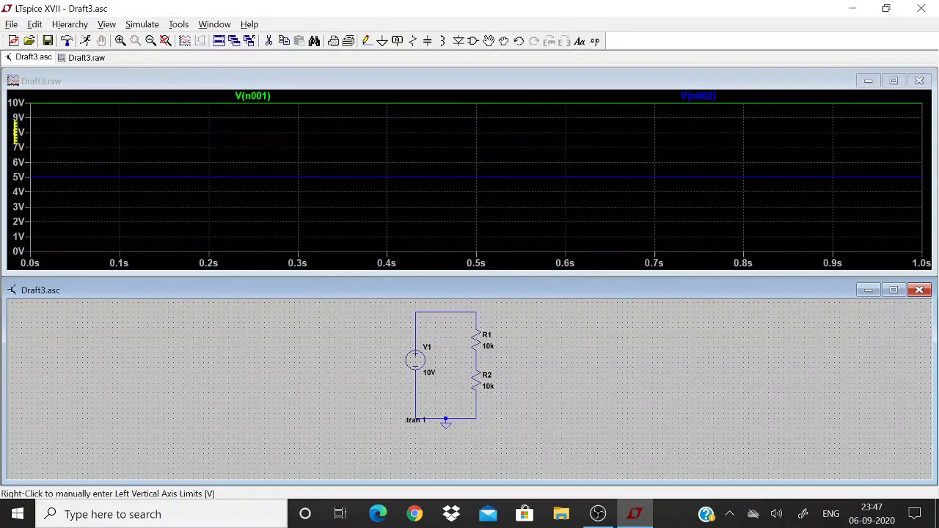
{"action": "right_click", "coordinate": [16, 126]}
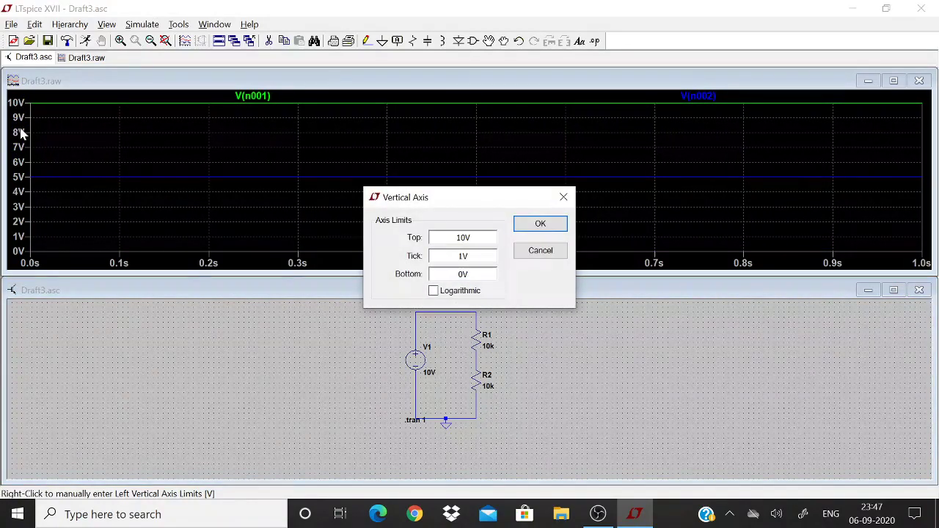
{"action": "left_click", "coordinate": [549, 250]}
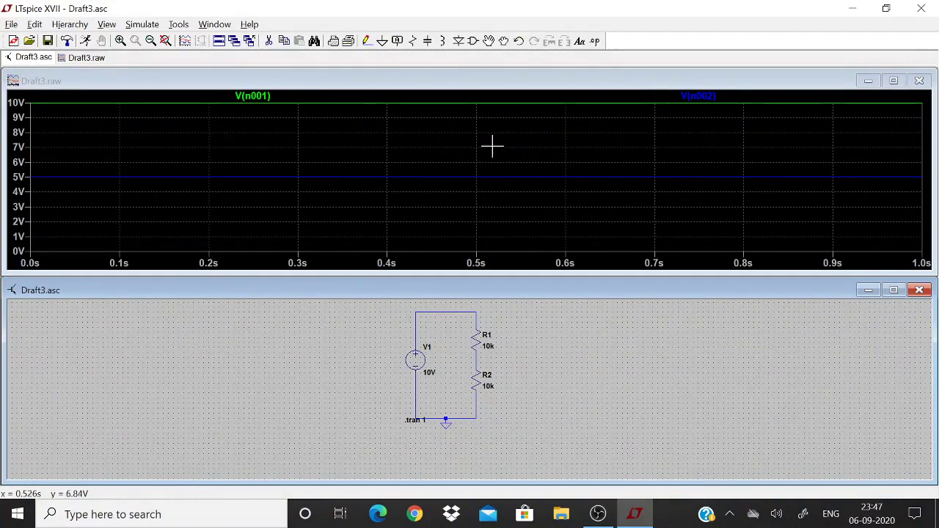
Step: Change the colour of the V(n001) trace to red
{"action": "right_click", "coordinate": [253, 96]}
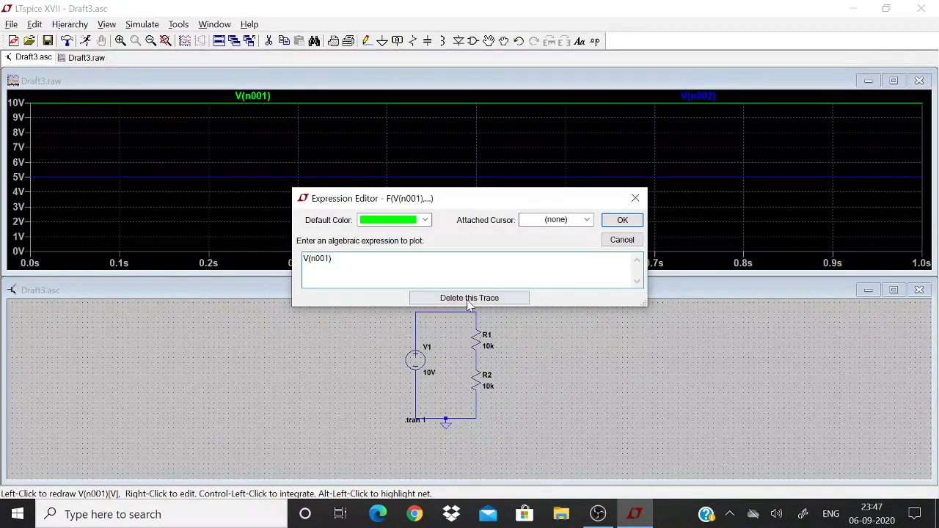
{"action": "left_click", "coordinate": [623, 240]}
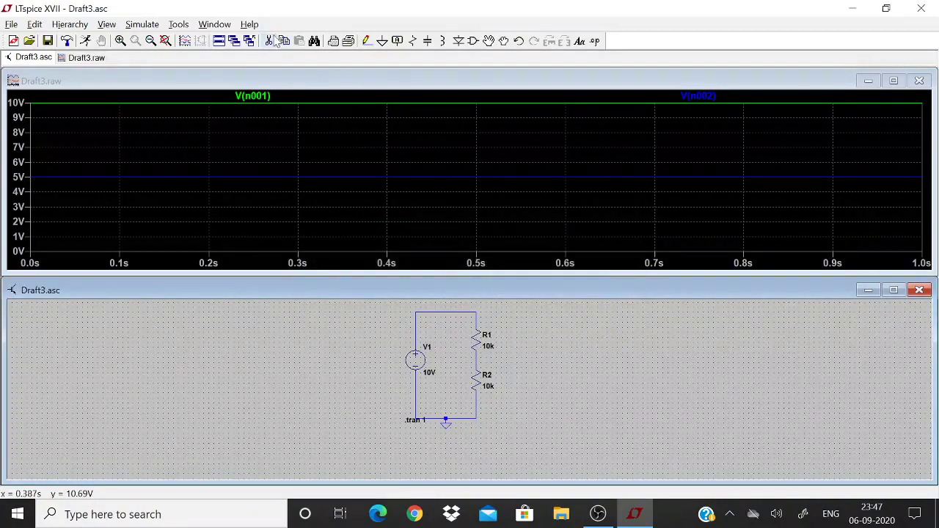
{"action": "right_click", "coordinate": [261, 98]}
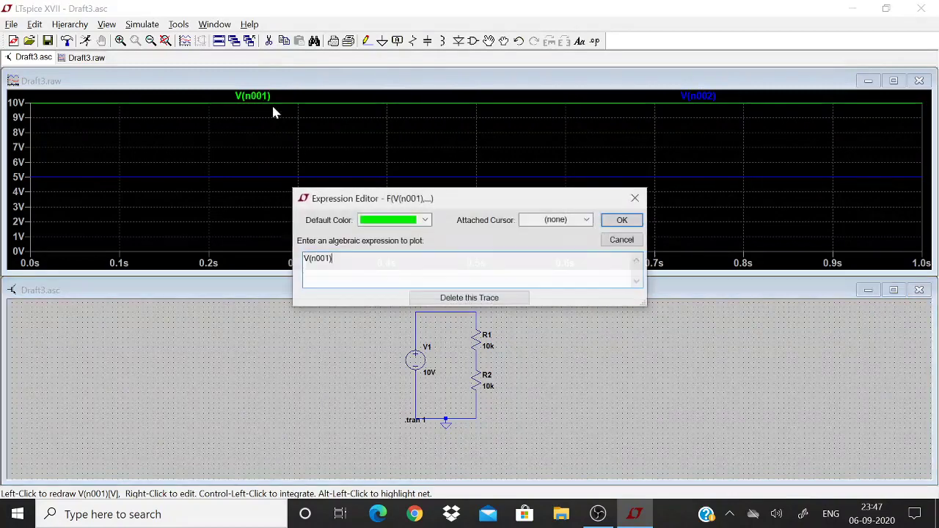
{"action": "left_click", "coordinate": [400, 219]}
{"action": "left_click", "coordinate": [384, 265]}
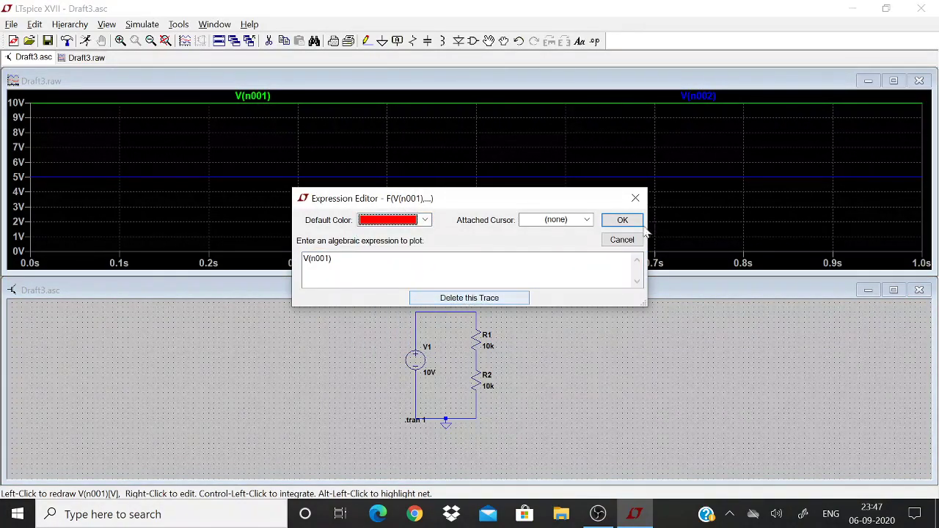
{"action": "left_click", "coordinate": [622, 220]}
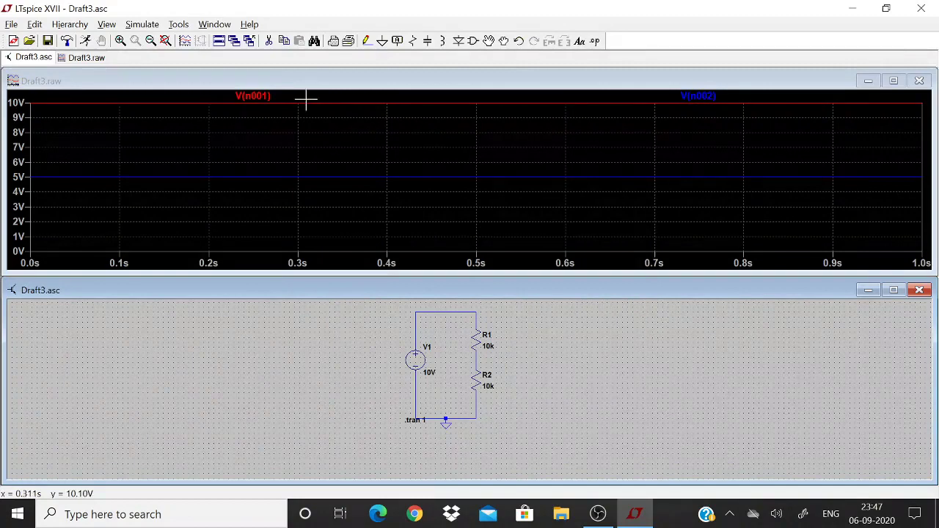
Step: Delete the V(n001) trace and plot the voltage at the top of R1 again
{"action": "right_click", "coordinate": [264, 96]}
{"action": "left_click", "coordinate": [469, 298]}
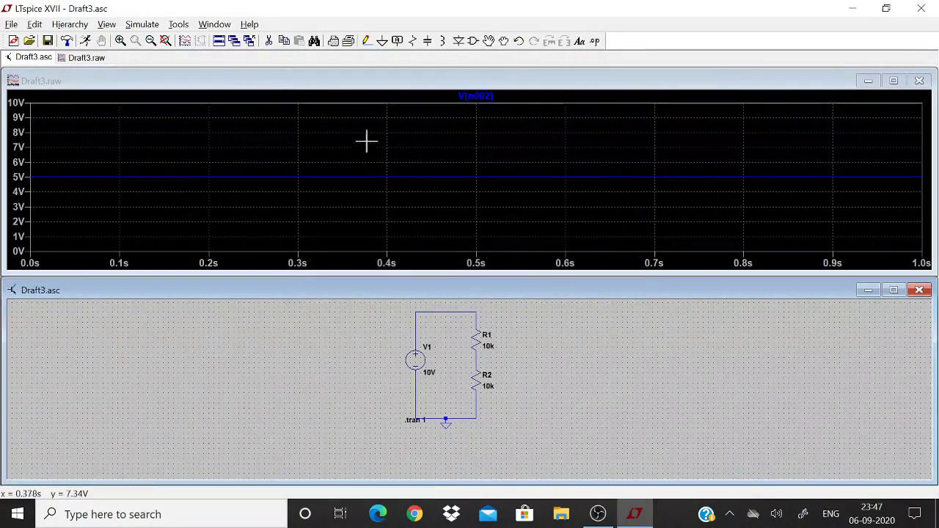
{"action": "left_click", "coordinate": [476, 317]}
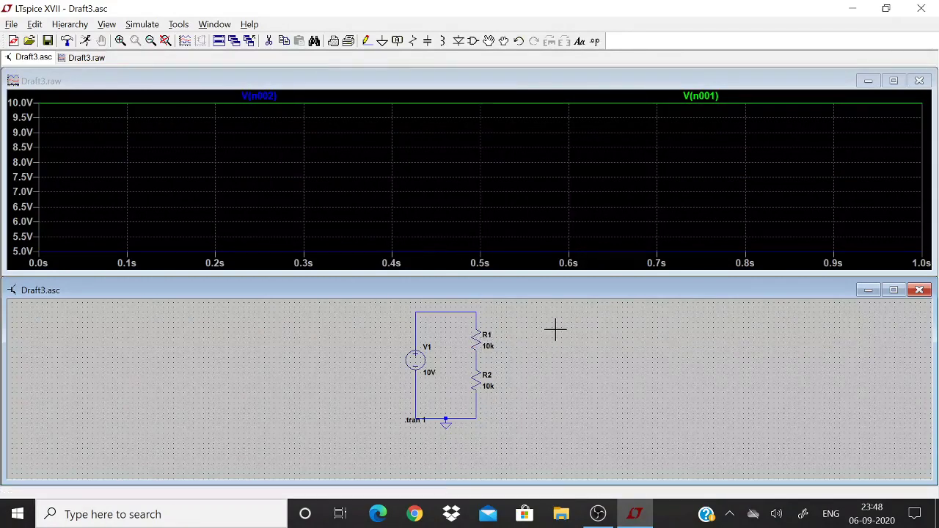
Step: Plot the current through R1 and set the current axis to a bottom limit of 0 and a tick spacing of 0.1mA
{"action": "left_click", "coordinate": [481, 339]}
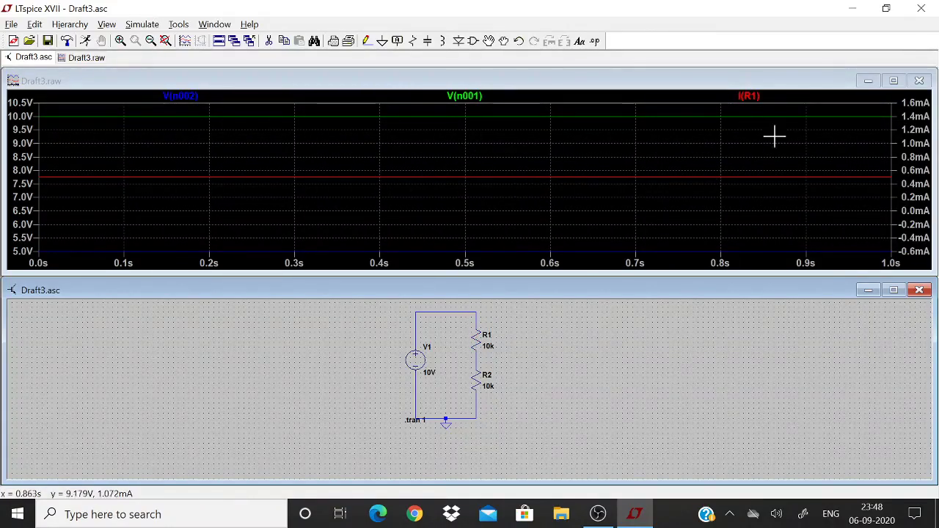
{"action": "right_click", "coordinate": [916, 155]}
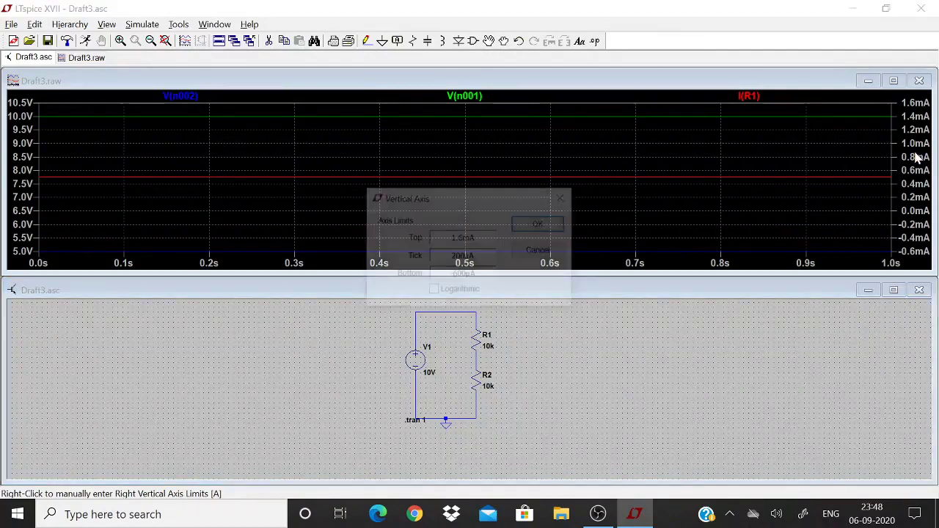
{"action": "left_click_drag", "start_coordinate": [477, 275], "coordinate": [350, 294]}
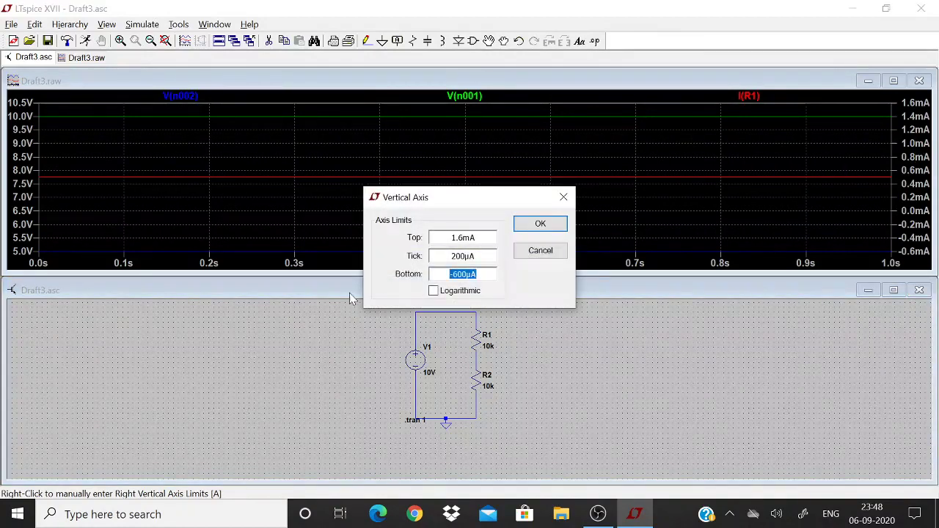
{"action": "type", "text": "0"}
{"action": "key", "text": "shift+Tab"}
{"action": "type", "text": ".1"}
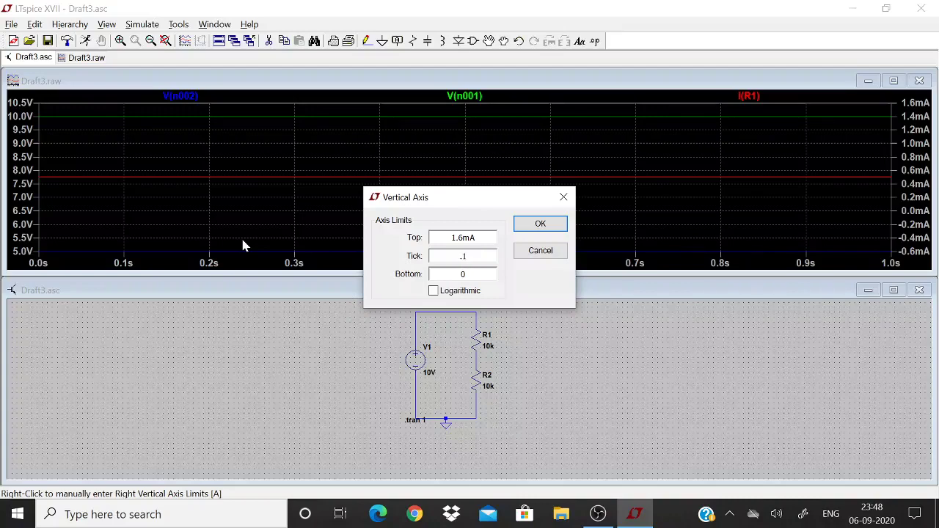
{"action": "type", "text": "mA"}
{"action": "left_click", "coordinate": [539, 225]}
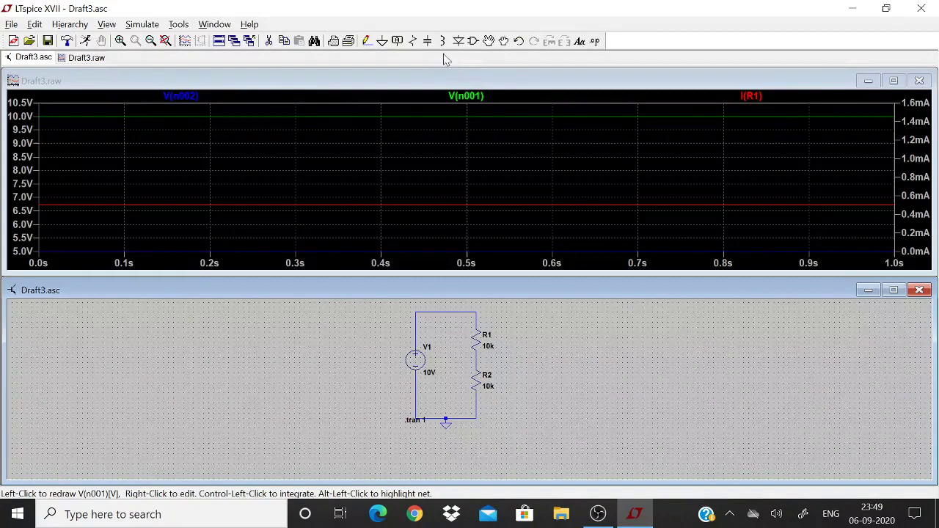
Step: Label the wire above V1 with the net name Source, rotated to run vertically
{"action": "left_click", "coordinate": [399, 41]}
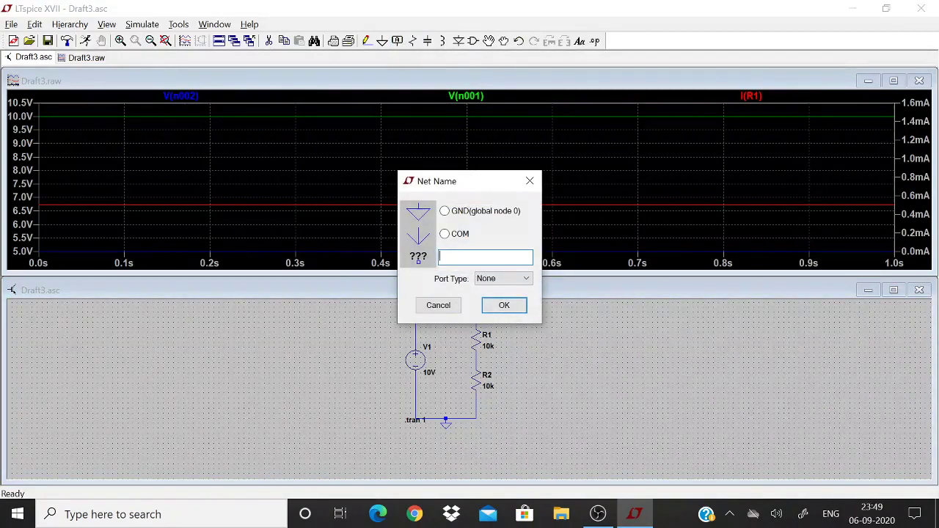
{"action": "type", "text": "Souce"}
{"action": "key", "text": "BackSpace"}
{"action": "key", "text": "BackSpace"}
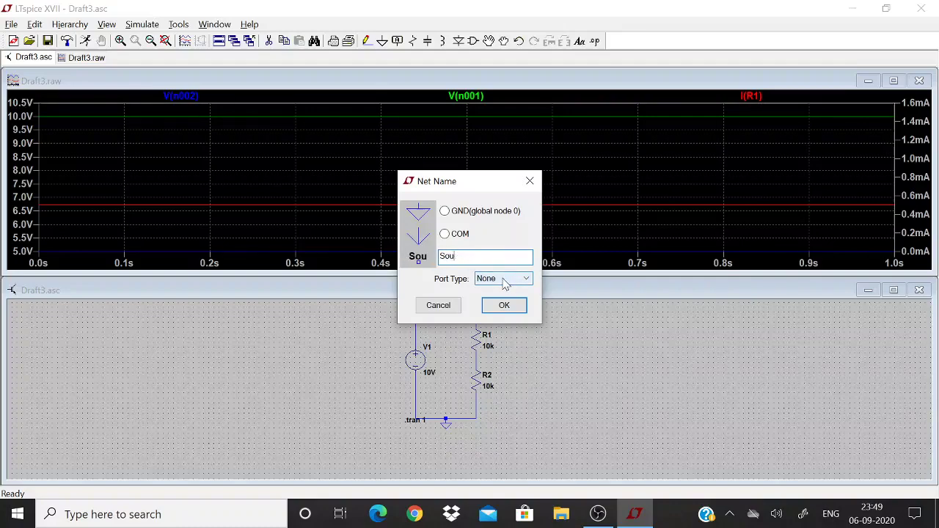
{"action": "type", "text": "rce"}
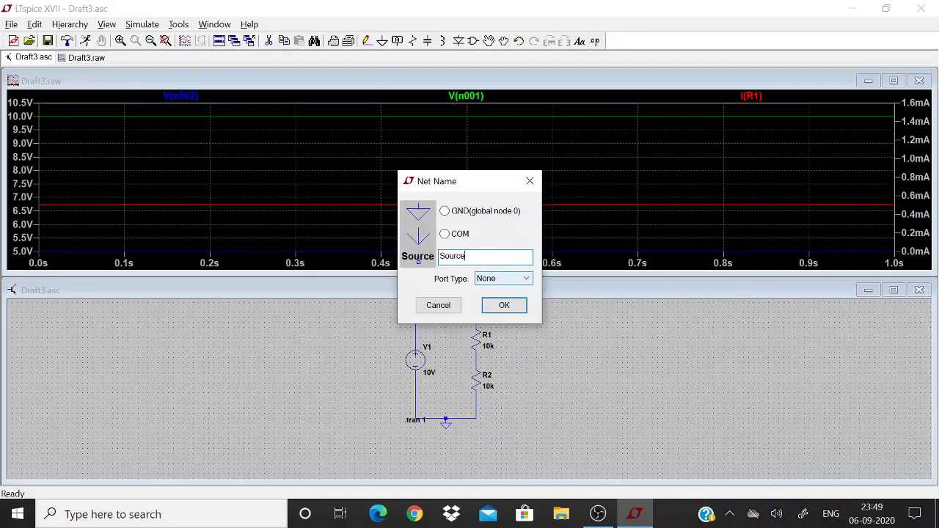
{"action": "left_click", "coordinate": [504, 305]}
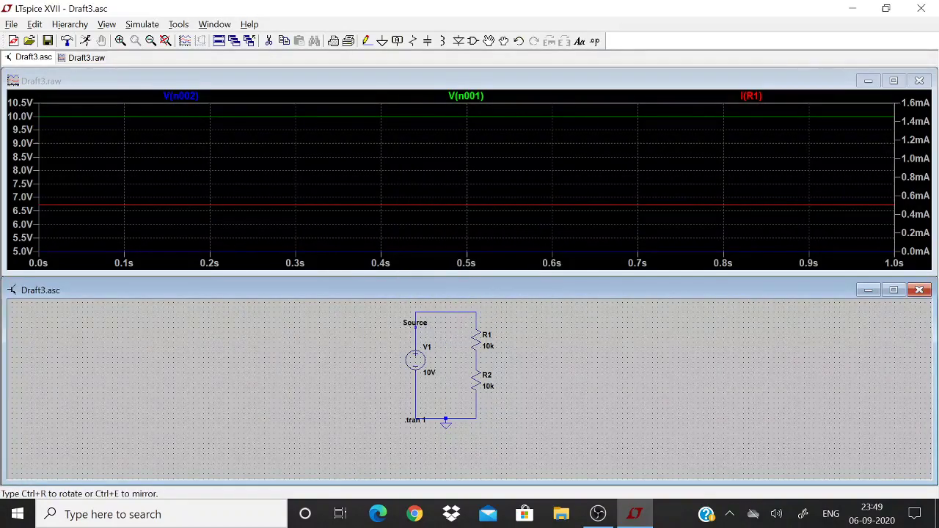
{"action": "key", "text": "ctrl+r"}
{"action": "left_click", "coordinate": [416, 327]}
{"action": "key", "text": "Escape"}
Step: Label the node between R1 and R2 with the net name Output, rotated to run vertically
{"action": "left_click", "coordinate": [397, 41]}
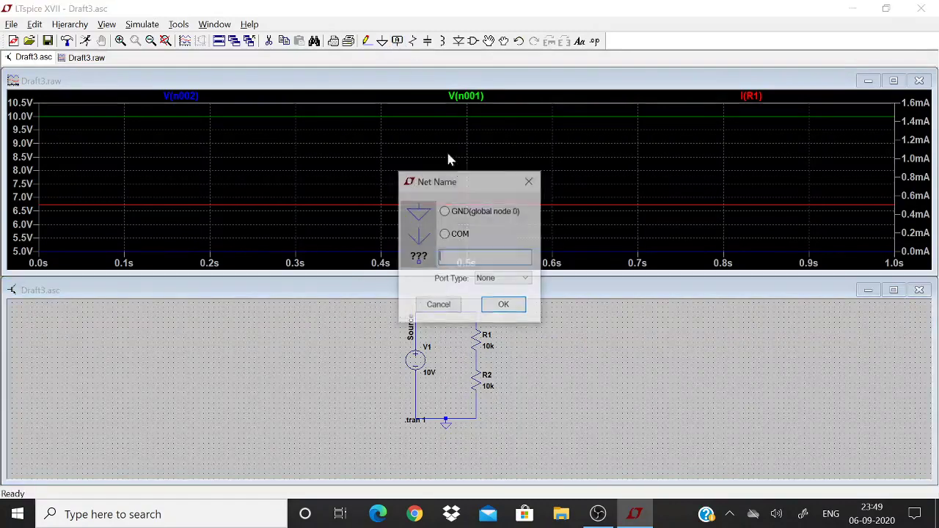
{"action": "type", "text": "Output"}
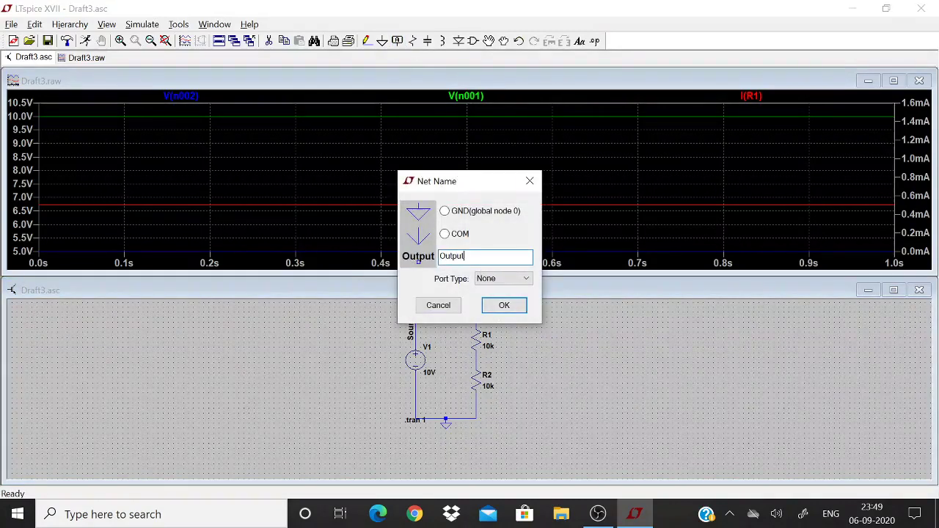
{"action": "left_click", "coordinate": [504, 306]}
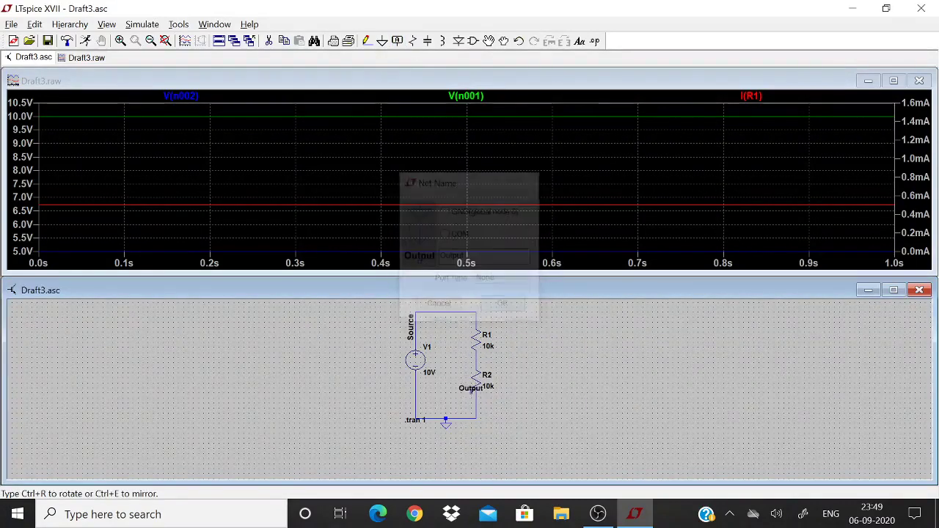
{"action": "key", "text": "ctrl+r"}
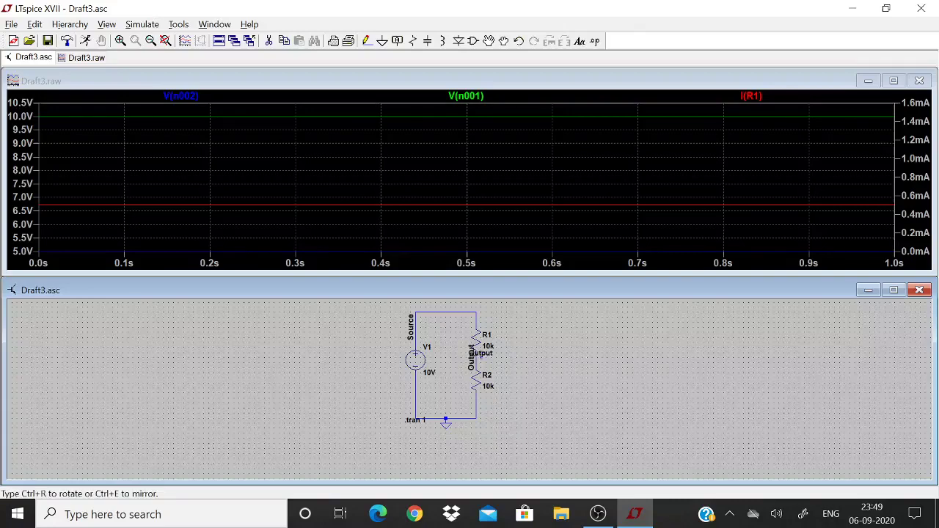
{"action": "left_click", "coordinate": [476, 358]}
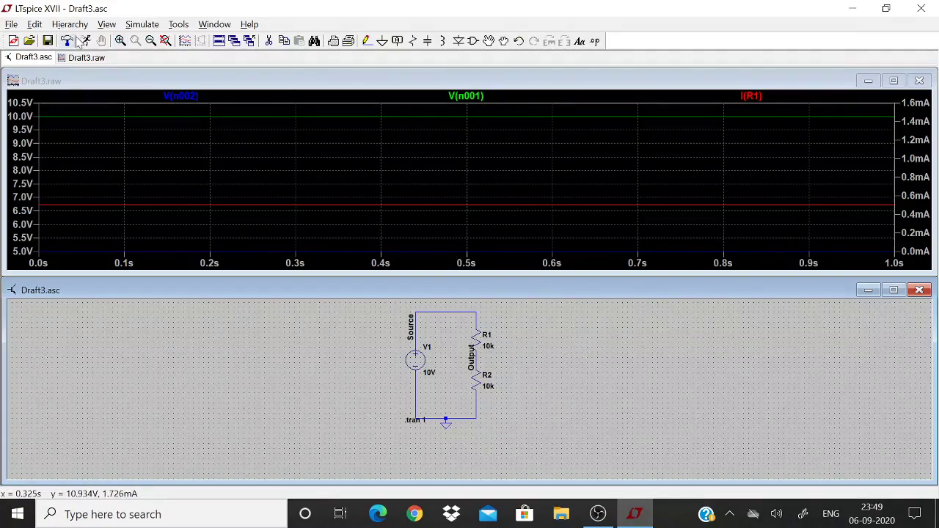
Step: Rerun the simulation and plot the voltages at the Source and Output nodes
{"action": "left_click", "coordinate": [81, 41]}
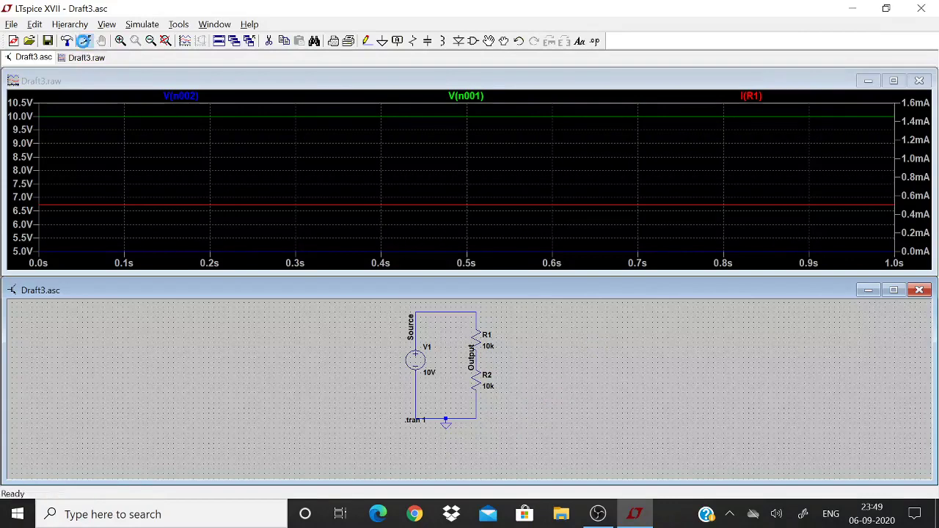
{"action": "left_click", "coordinate": [480, 315]}
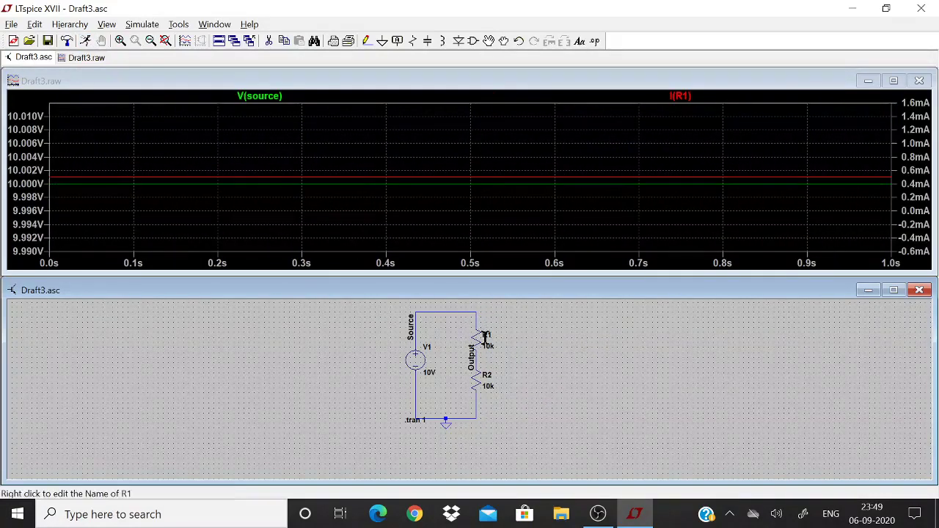
{"action": "left_click", "coordinate": [473, 357]}
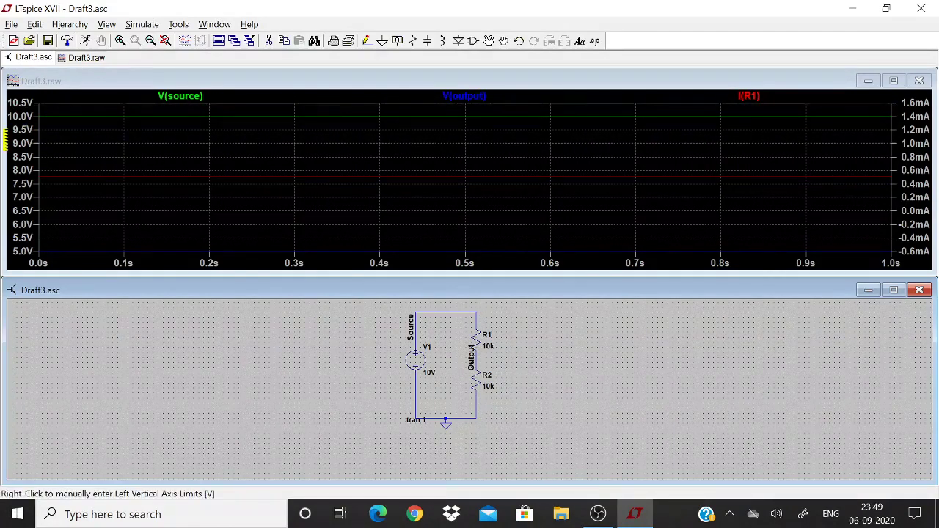
Step: Set the voltage axis to a top limit of 11V, a tick spacing of 1V and a bottom limit of 0
{"action": "right_click", "coordinate": [32, 151]}
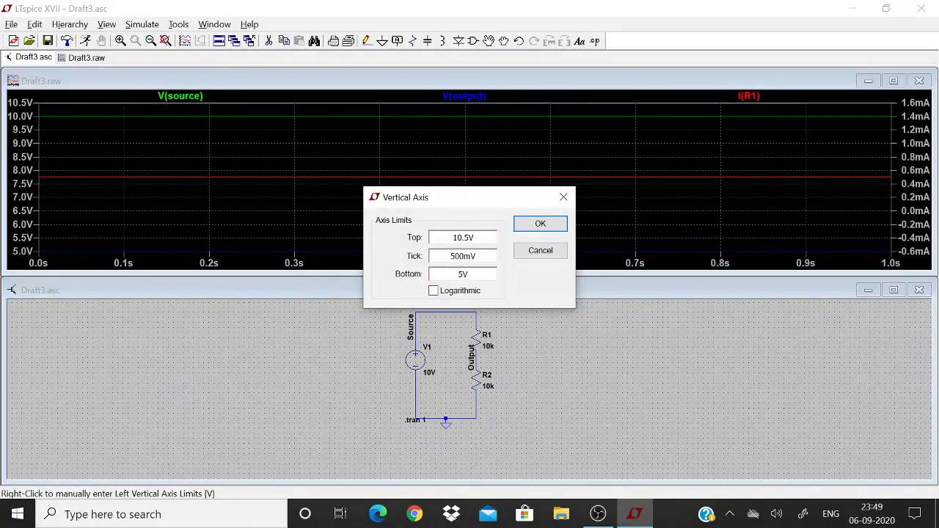
{"action": "double_click", "coordinate": [462, 273]}
{"action": "type", "text": "0"}
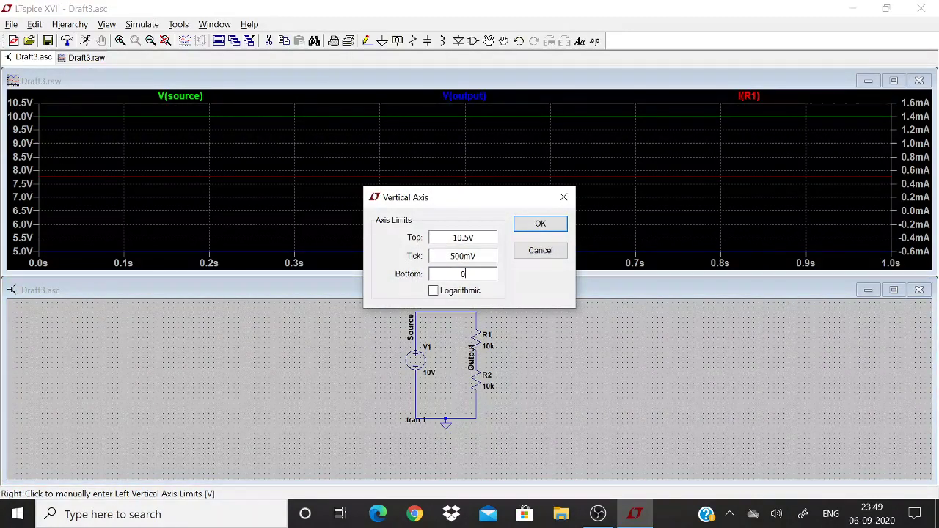
{"action": "type", "text": "11V"}
{"action": "left_click_drag", "start_coordinate": [450, 256], "coordinate": [473, 257]}
{"action": "type", "text": "1V"}
{"action": "left_click", "coordinate": [540, 223]}
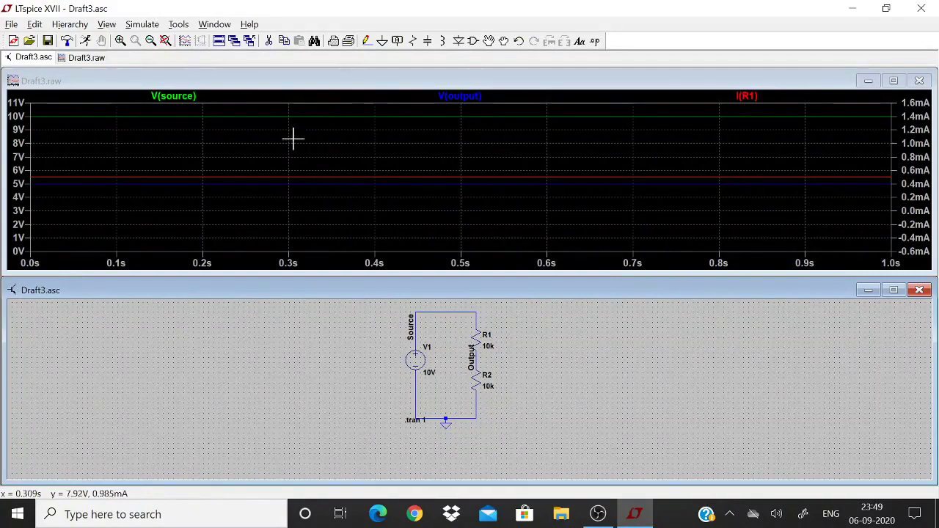
Step: Change the V(source) trace's expression to V(source)*2 and replace that with V(source)*I(R1)
{"action": "right_click", "coordinate": [183, 102]}
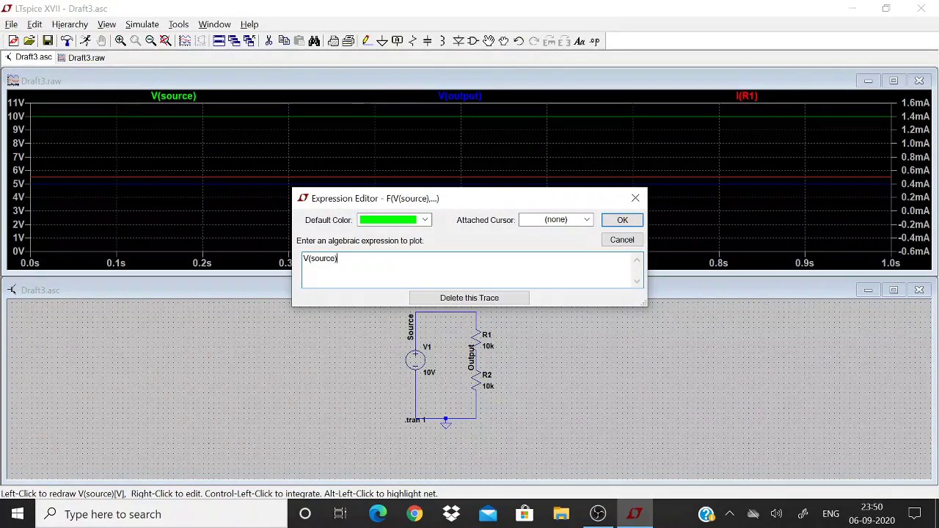
{"action": "type", "text": "*2"}
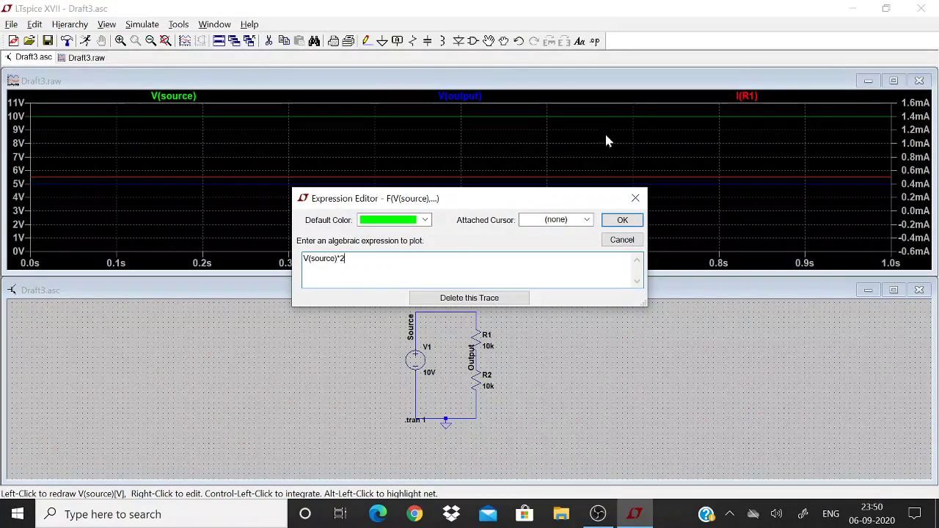
{"action": "left_click", "coordinate": [622, 220]}
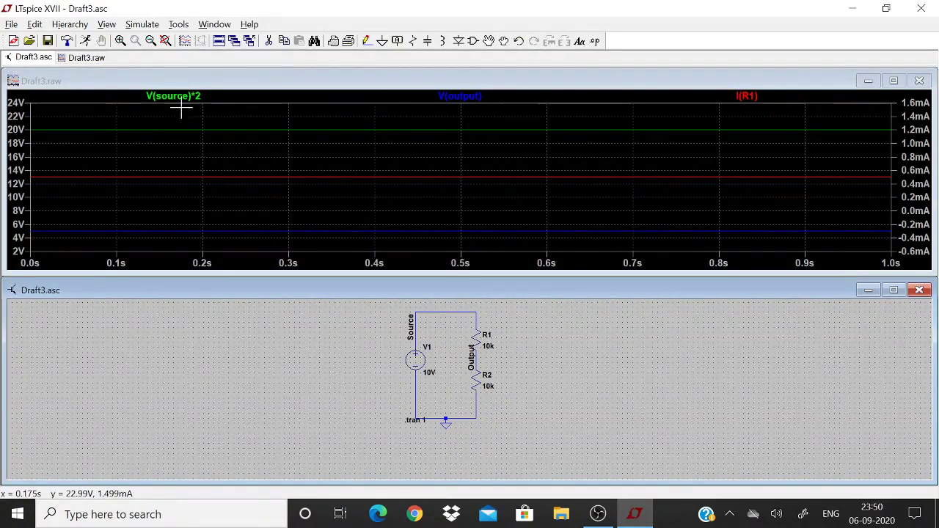
{"action": "right_click", "coordinate": [198, 96]}
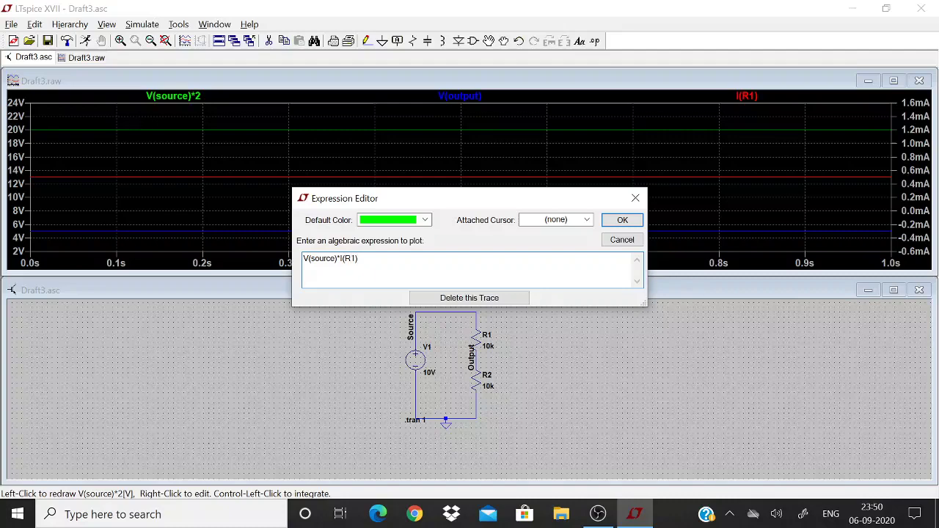
{"action": "left_click", "coordinate": [622, 221]}
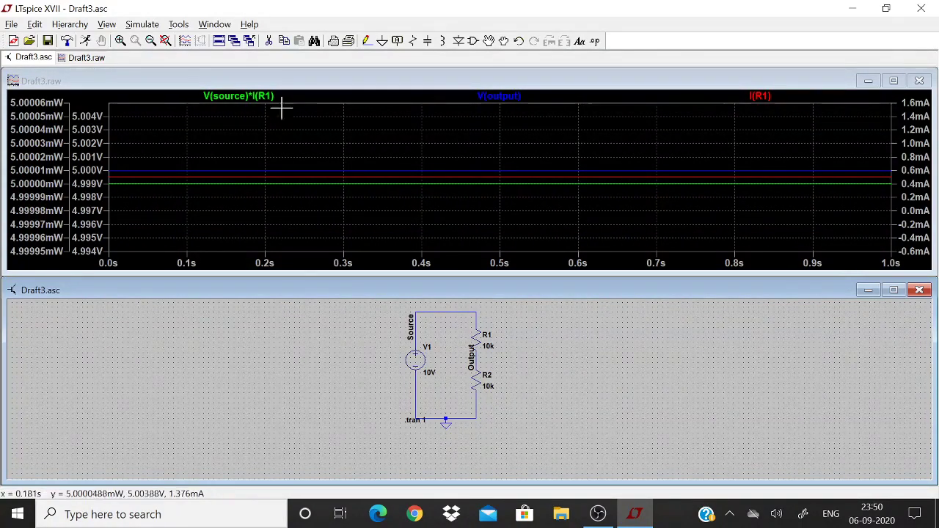
Step: Remove the multiplication by I(R1) from the trace's expression, leaving V(source)
{"action": "right_click", "coordinate": [258, 96]}
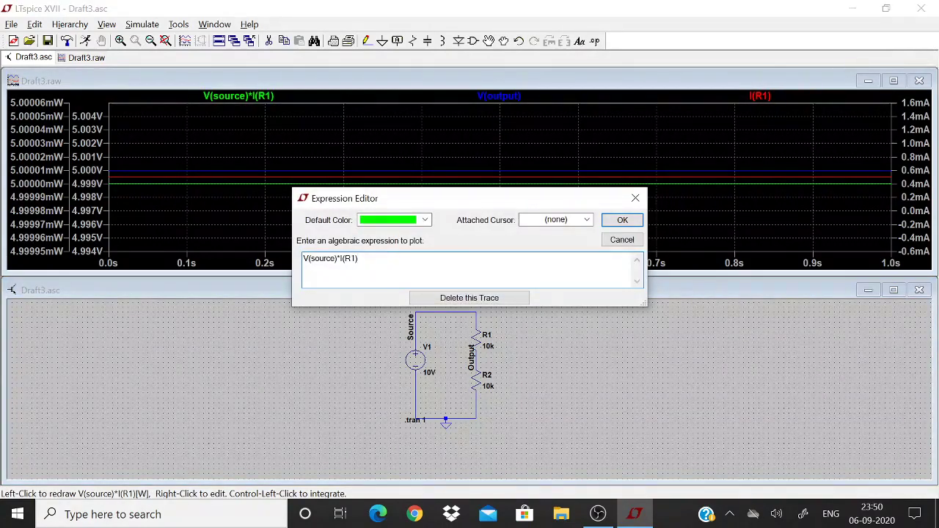
{"action": "key", "text": "shift+Left"}
{"action": "key", "text": "shift+Left"}
{"action": "key", "text": "shift+Left"}
{"action": "key", "text": "shift+Left"}
{"action": "key", "text": "shift+Left"}
{"action": "key", "text": "shift+Left"}
{"action": "key", "text": "BackSpace"}
{"action": "left_click", "coordinate": [634, 217]}
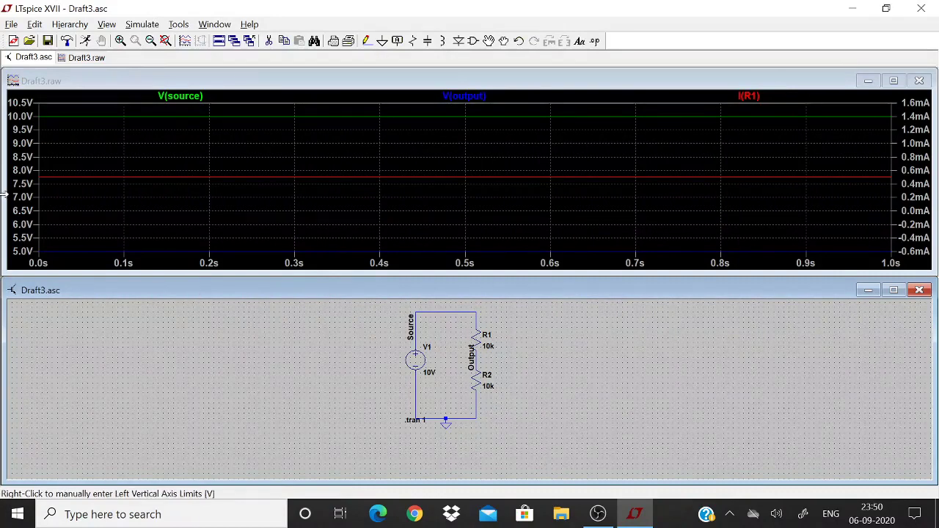
Step: Set the voltage axis limits to 0 and 11V again, with 1V tick spacing
{"action": "right_click", "coordinate": [33, 205]}
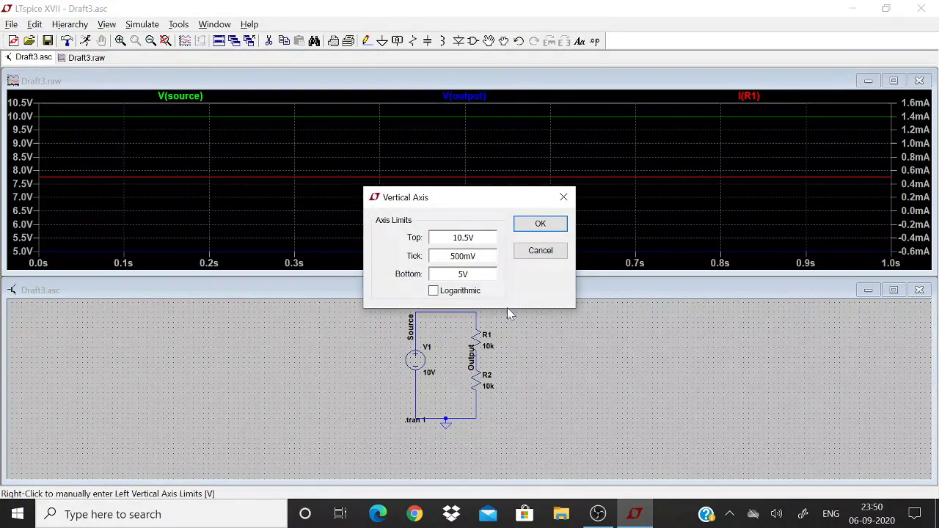
{"action": "type", "text": "0"}
{"action": "key", "text": "shift+Tab"}
{"action": "key", "text": "shift+Tab"}
{"action": "type", "text": "11V"}
{"action": "key", "text": "Tab"}
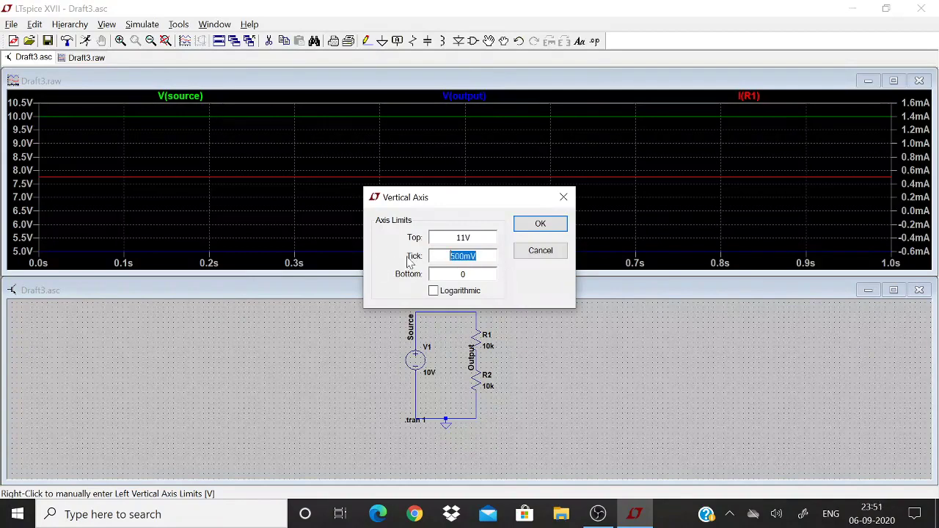
{"action": "type", "text": "10"}
{"action": "type", "text": "V"}
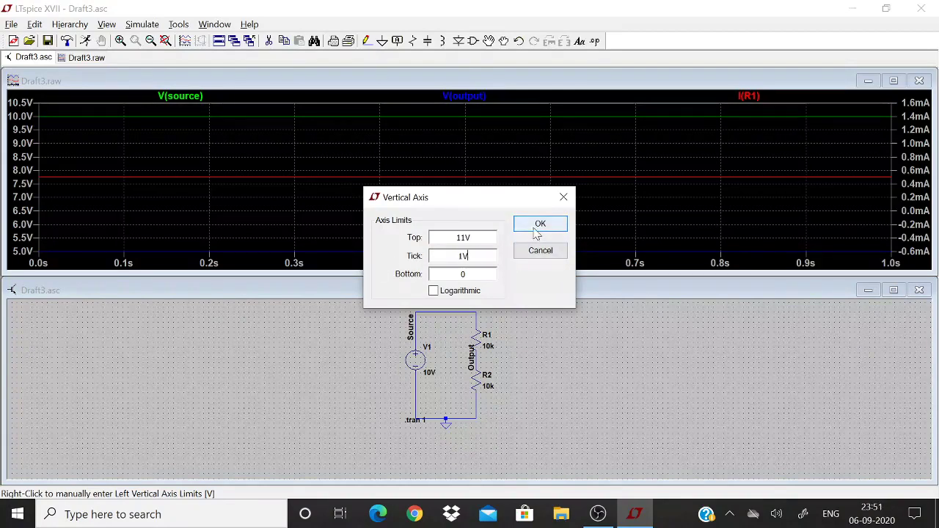
{"action": "left_click", "coordinate": [539, 228]}
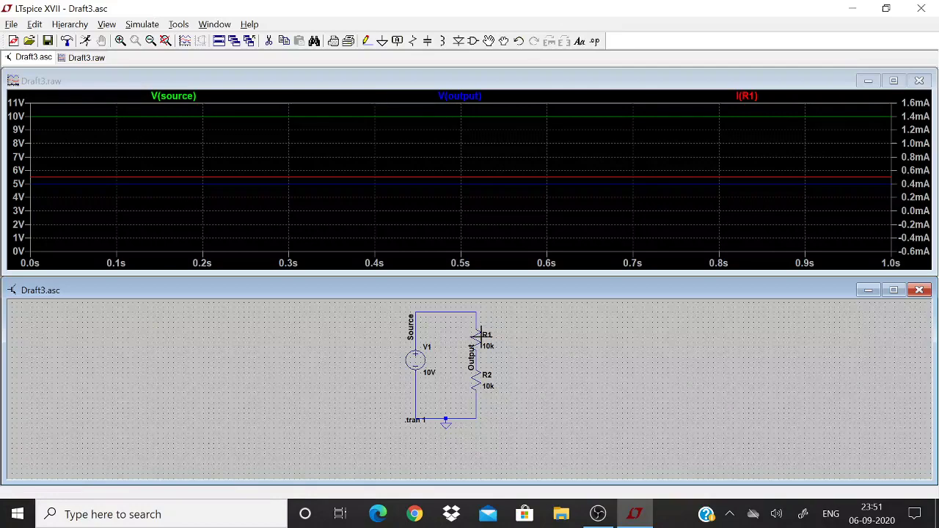
Step: Plot the power dissipated in R1 and inspect its trace expression without changing it
{"action": "left_click", "coordinate": [477, 336], "text": "alt"}
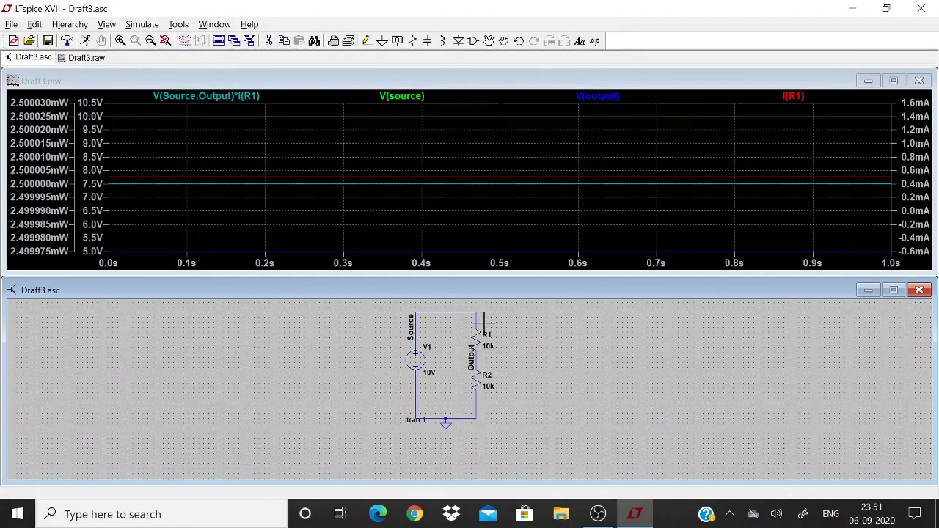
{"action": "right_click", "coordinate": [209, 98]}
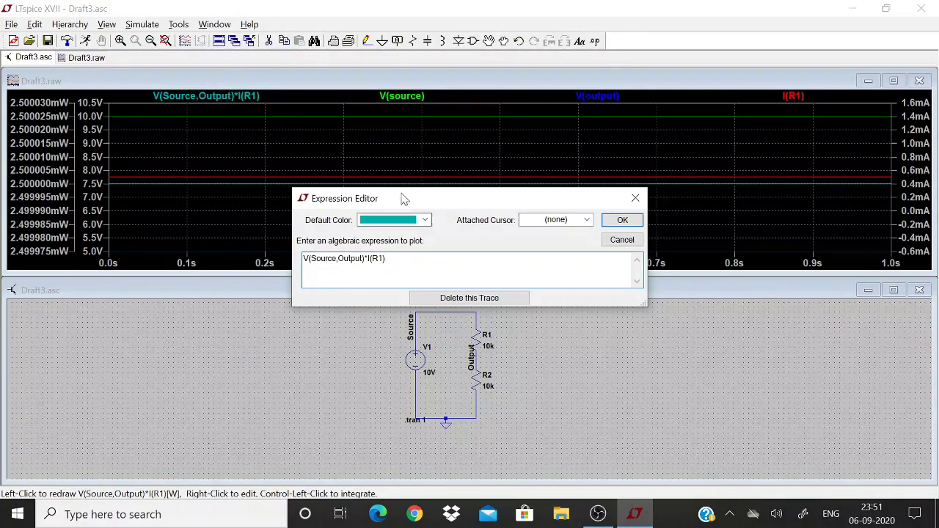
{"action": "left_click_drag", "start_coordinate": [402, 197], "coordinate": [250, 114]}
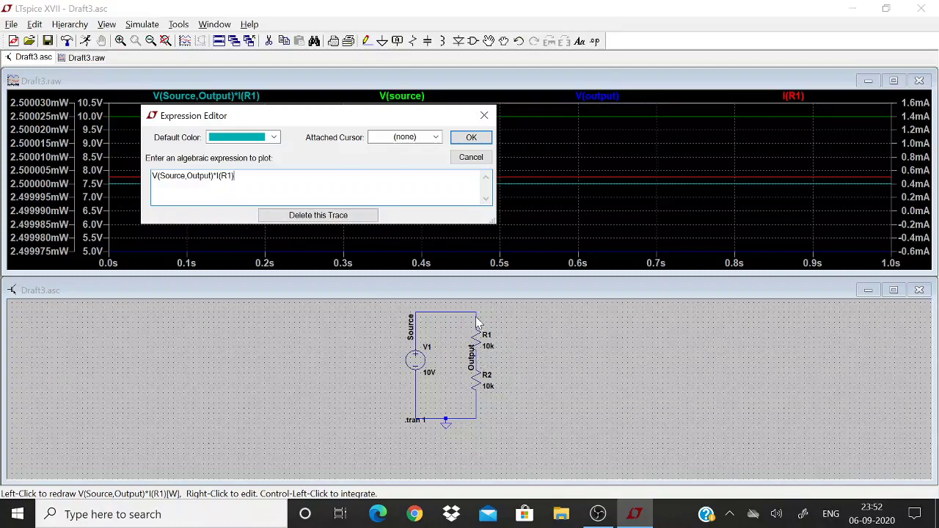
{"action": "left_click", "coordinate": [486, 116]}
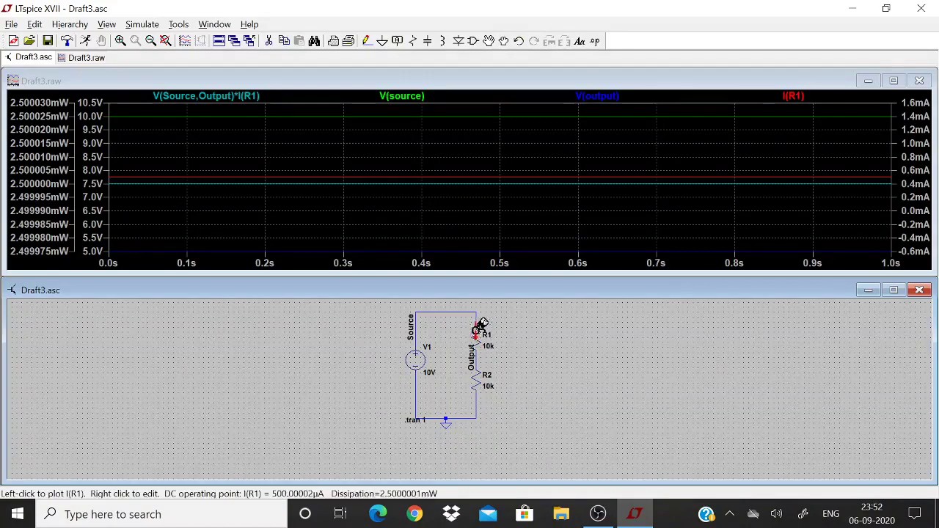
Step: Recolour the V(Source,Output)*I(R1) power trace to golden brown
{"action": "right_click", "coordinate": [254, 97]}
{"action": "left_click", "coordinate": [229, 138]}
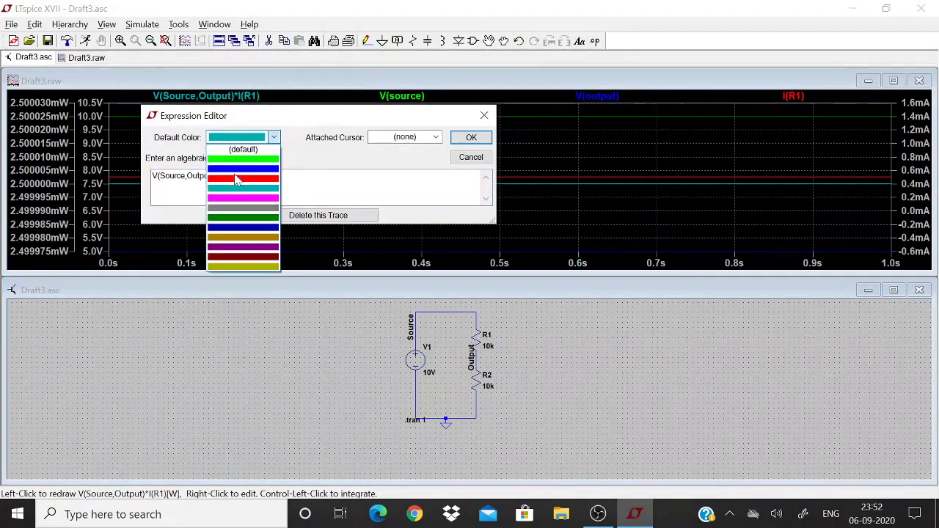
{"action": "left_click", "coordinate": [257, 237]}
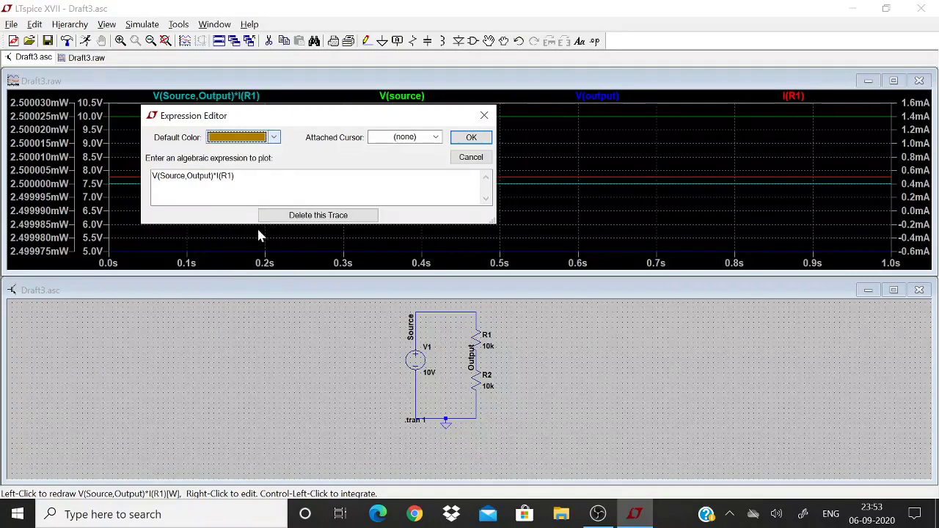
{"action": "left_click", "coordinate": [472, 138]}
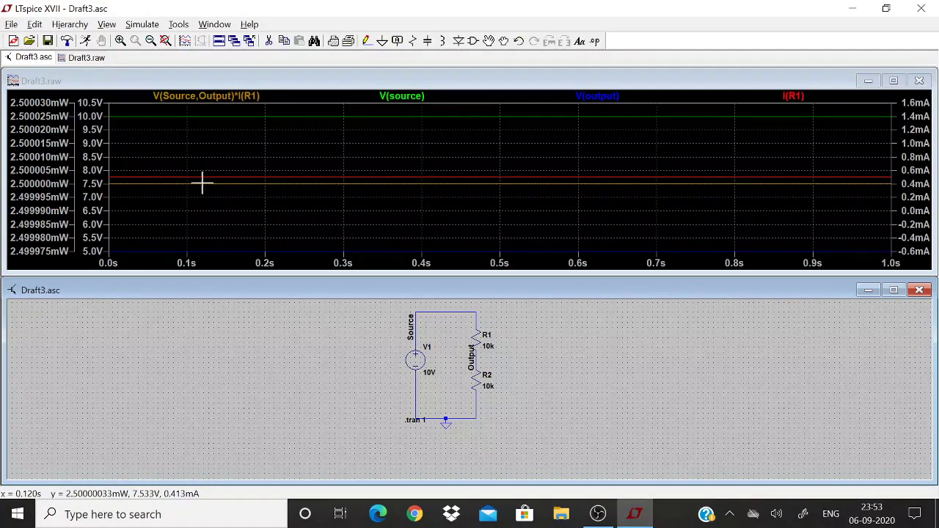
Step: Delete the V(Source,Output)*I(R1), V(output) and I(R1) traces from the plot, keeping V(source)
{"action": "right_click", "coordinate": [212, 97]}
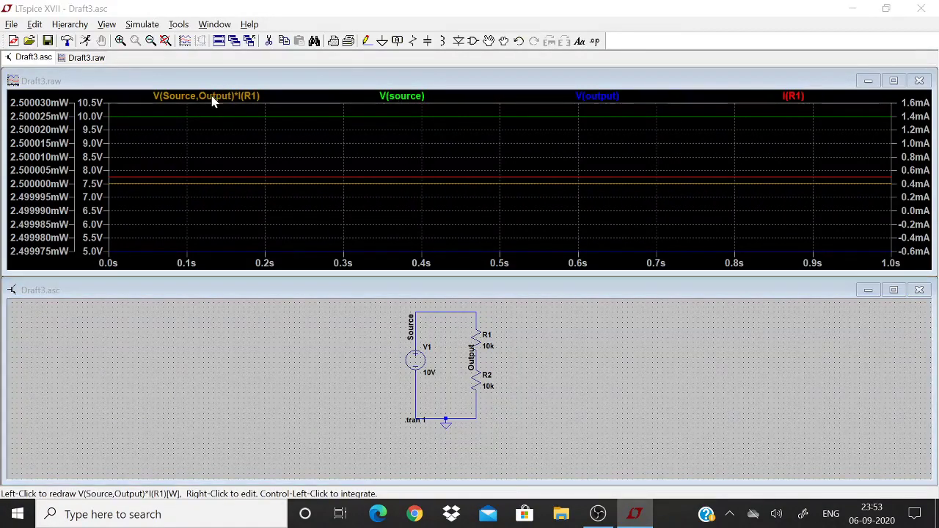
{"action": "left_click", "coordinate": [318, 218]}
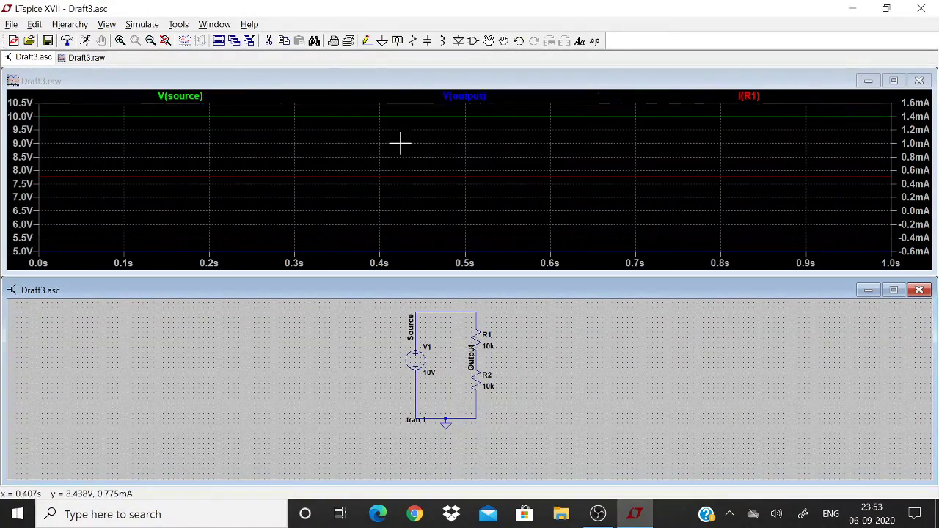
{"action": "right_click", "coordinate": [484, 97]}
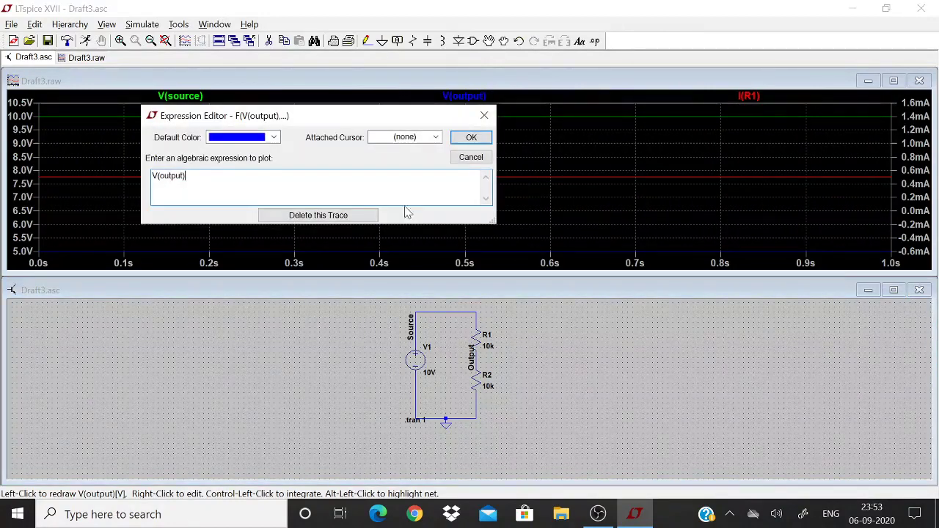
{"action": "left_click", "coordinate": [323, 217]}
{"action": "right_click", "coordinate": [683, 96]}
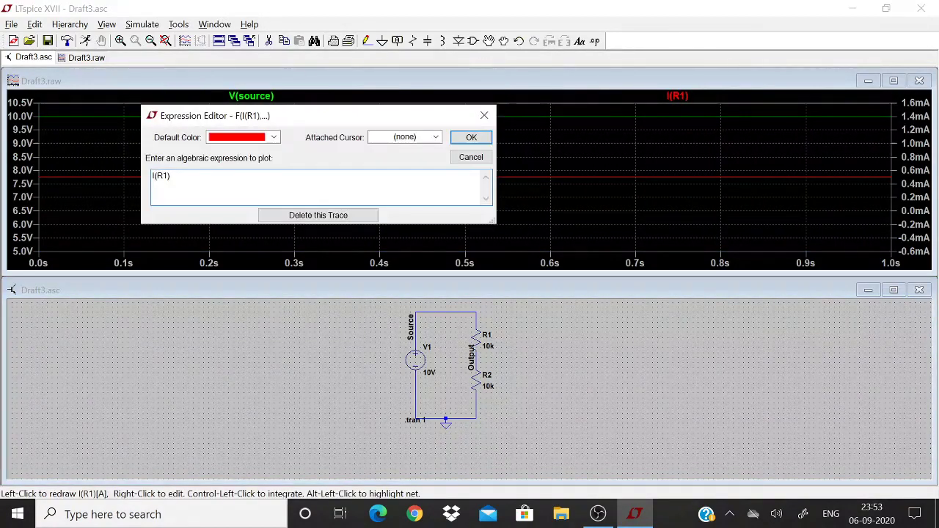
{"action": "left_click", "coordinate": [318, 216]}
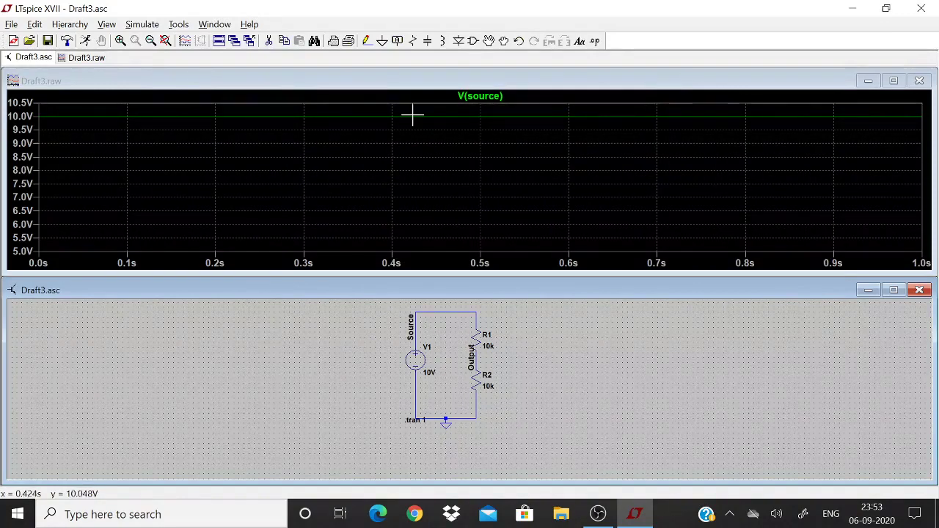
Step: Read V(source) with a cursor at about 304 ms and at 500 ms, and return to the maximized schematic without the cursor readout
{"action": "left_click", "coordinate": [494, 96]}
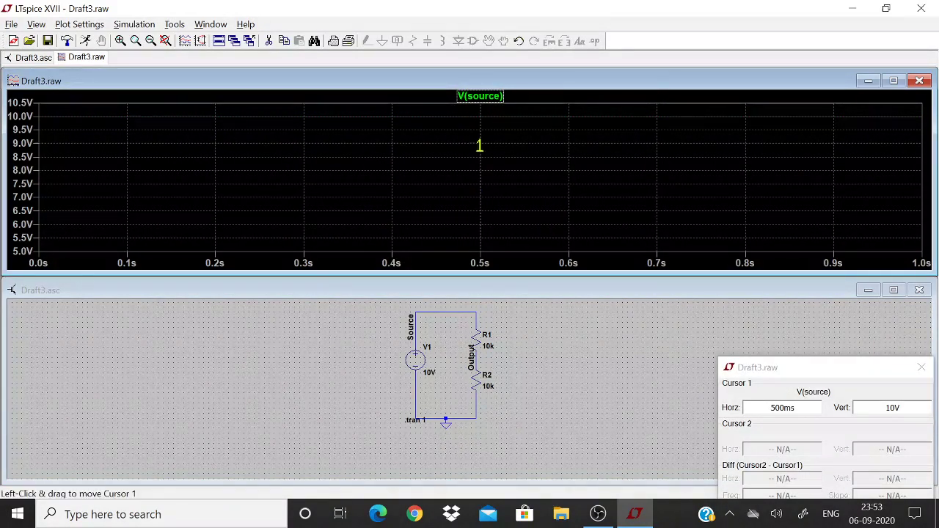
{"action": "mouse_move", "coordinate": [480, 146]}
{"action": "left_mouse_down"}
{"action": "mouse_move", "coordinate": [220, 136]}
{"action": "mouse_move", "coordinate": [799, 230]}
{"action": "mouse_move", "coordinate": [583, 220]}
{"action": "mouse_move", "coordinate": [361, 193]}
{"action": "mouse_move", "coordinate": [289, 203]}
{"action": "mouse_move", "coordinate": [308, 212]}
{"action": "left_mouse_up"}
{"action": "left_click_drag", "start_coordinate": [901, 408], "coordinate": [886, 407]}
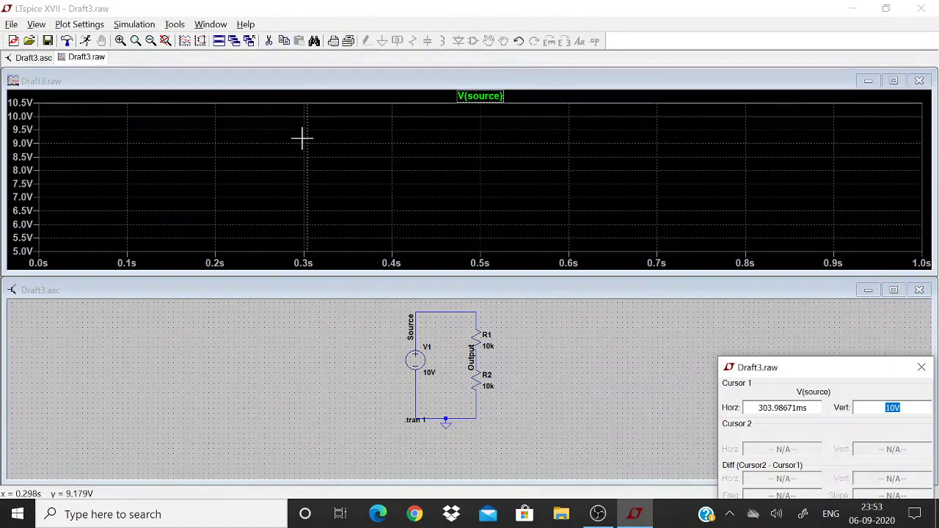
{"action": "left_click_drag", "start_coordinate": [306, 116], "coordinate": [480, 209]}
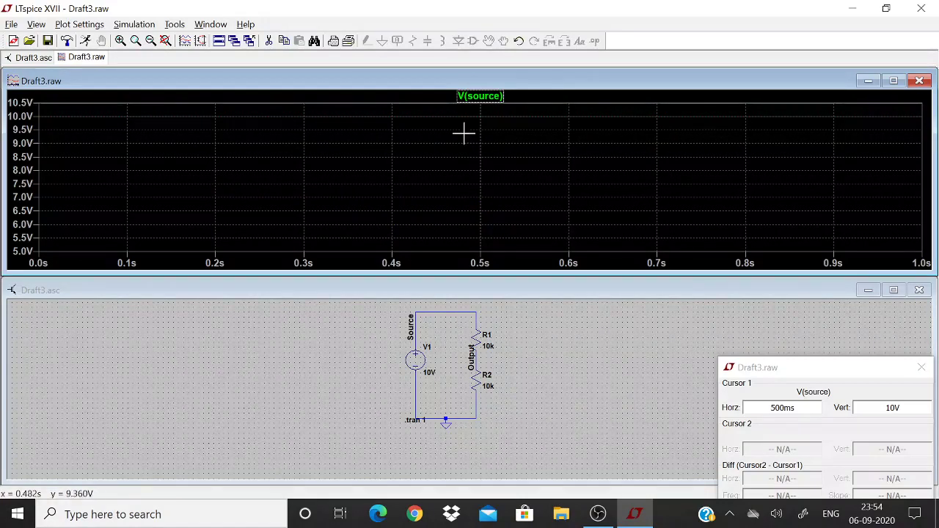
{"action": "left_click", "coordinate": [451, 293]}
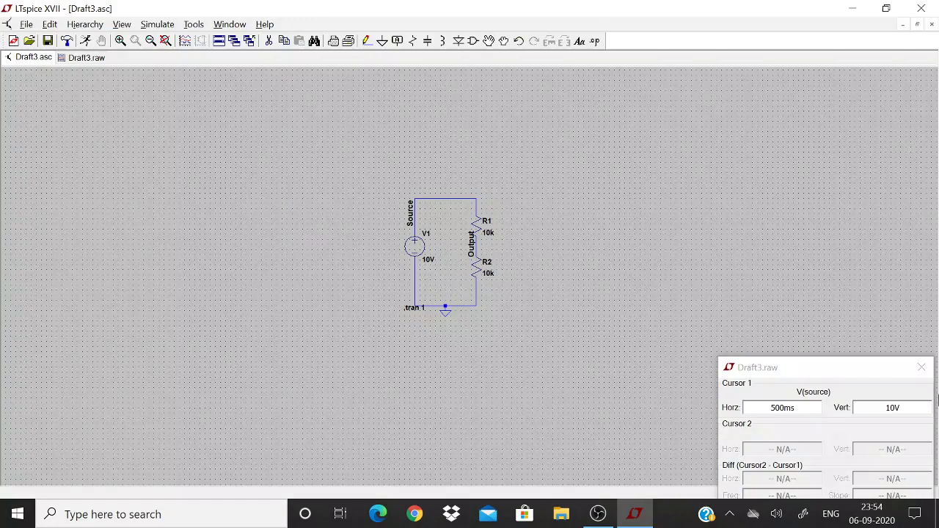
{"action": "left_click", "coordinate": [922, 367]}
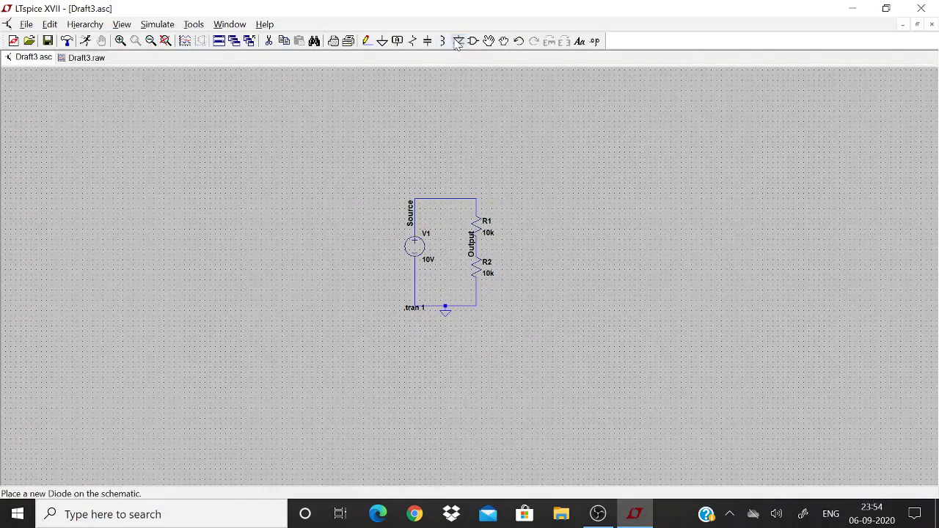
Step: Place three diodes in a vertical column beside the R1 and R2 resistor branch
{"action": "key", "text": "d"}
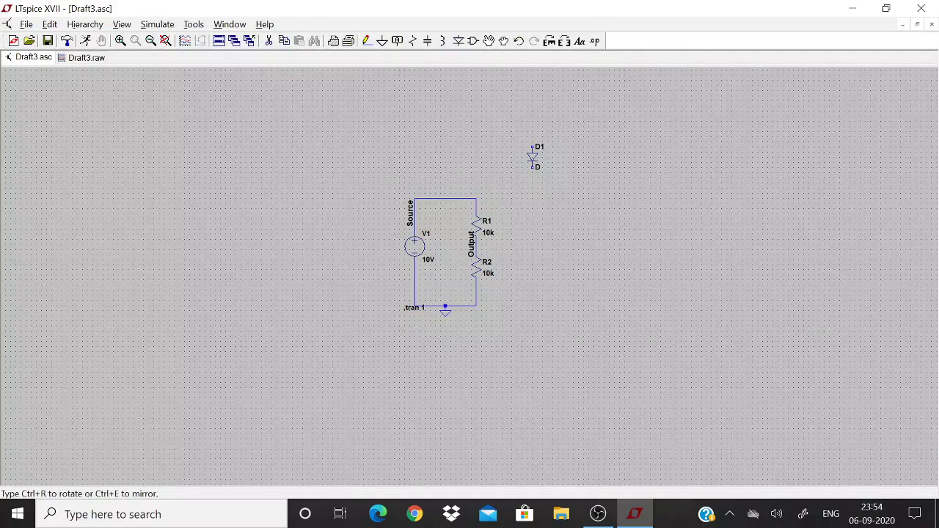
{"action": "left_click", "coordinate": [533, 154]}
{"action": "left_click", "coordinate": [533, 299]}
{"action": "left_click", "coordinate": [538, 240]}
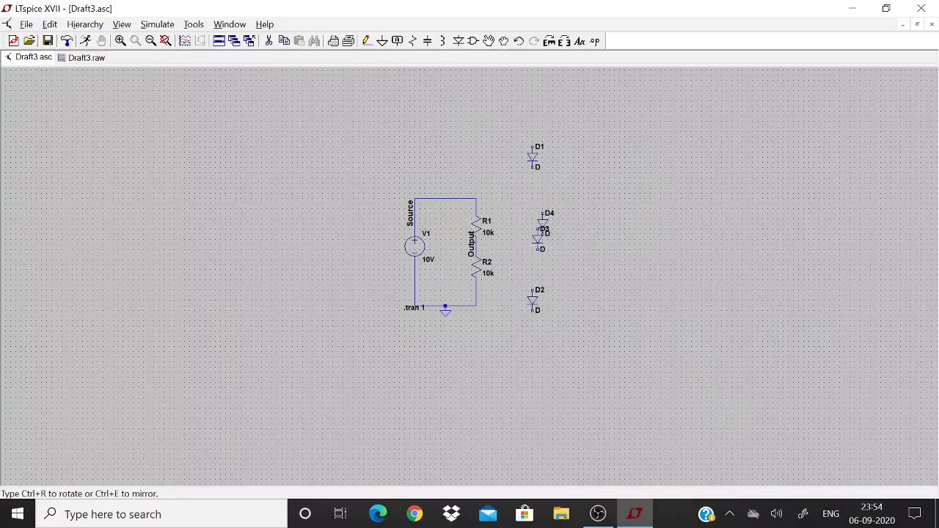
Step: Place one npn transistor on the far side of the diode column, level with the middle diode
{"action": "left_click", "coordinate": [474, 41]}
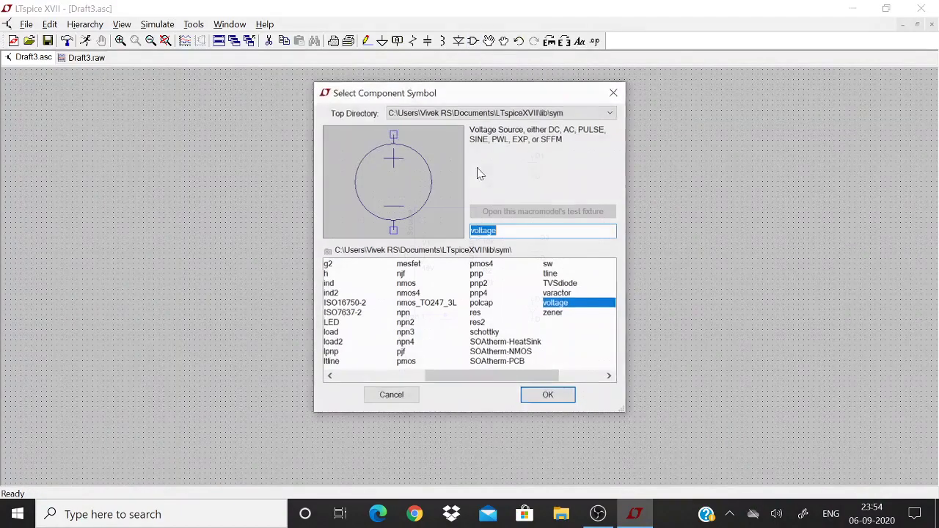
{"action": "left_click", "coordinate": [403, 312]}
{"action": "left_click", "coordinate": [549, 394]}
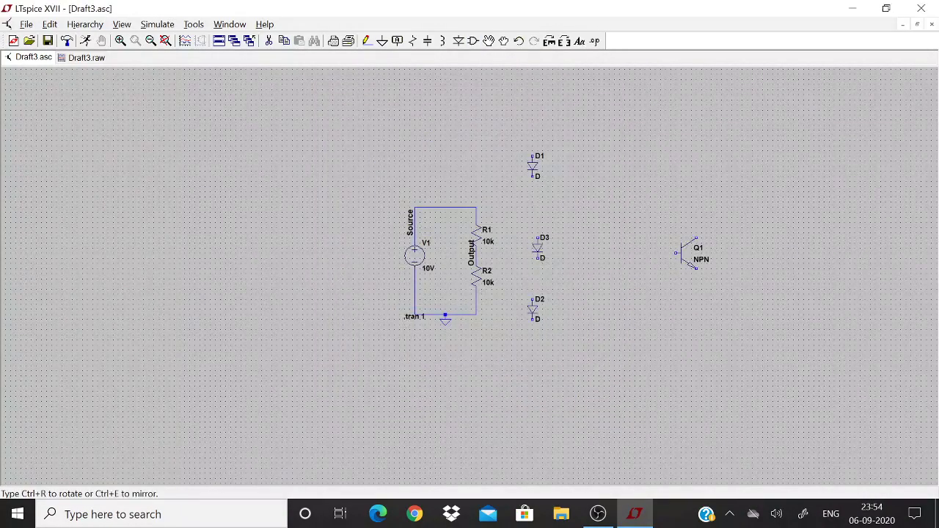
{"action": "left_click", "coordinate": [659, 233]}
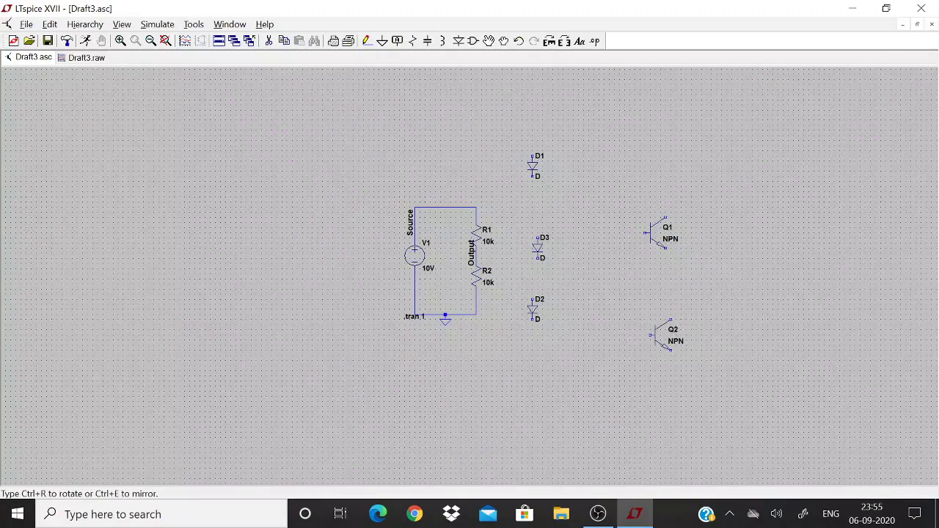
{"action": "key", "text": "Escape"}
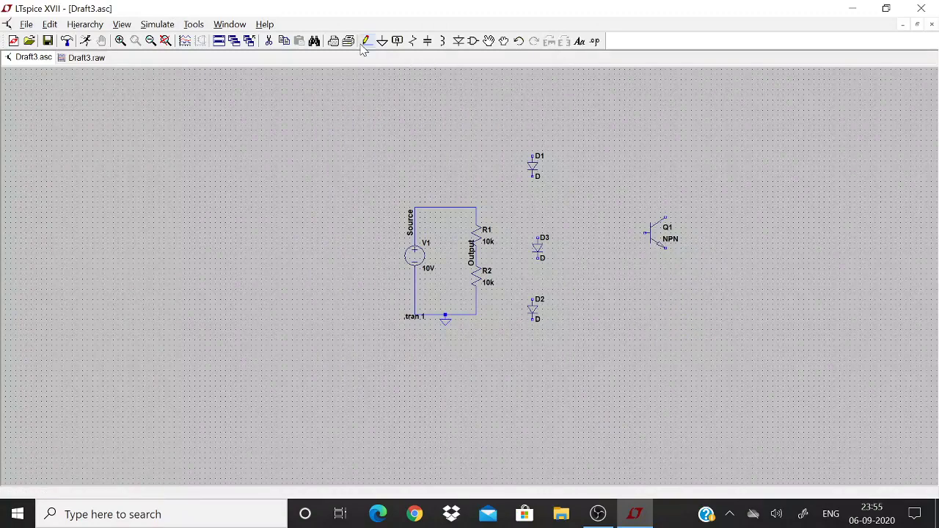
Step: Wire D1, D3 and D2 in series from the source node above R1 down to the ground node below R2
{"action": "left_click", "coordinate": [365, 43]}
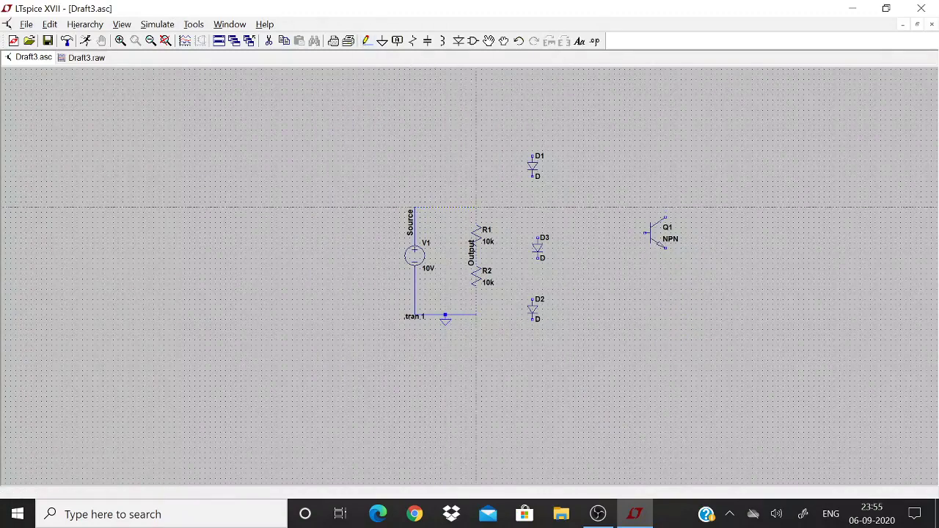
{"action": "left_click", "coordinate": [476, 207]}
{"action": "left_click", "coordinate": [477, 119]}
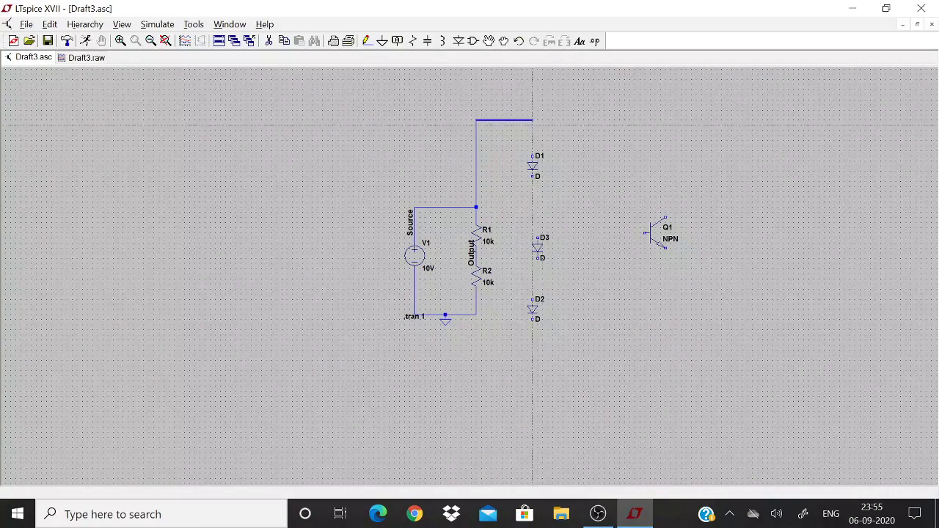
{"action": "left_click", "coordinate": [533, 120]}
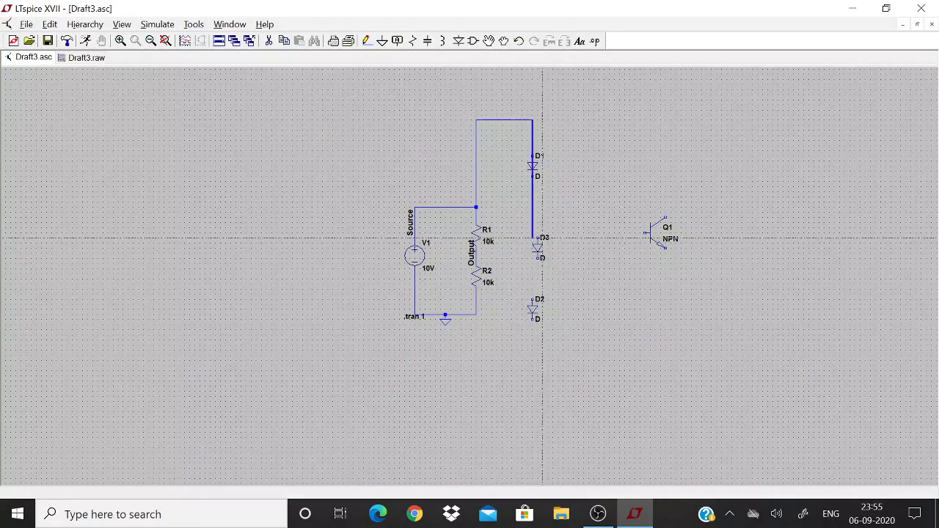
{"action": "left_click", "coordinate": [538, 237]}
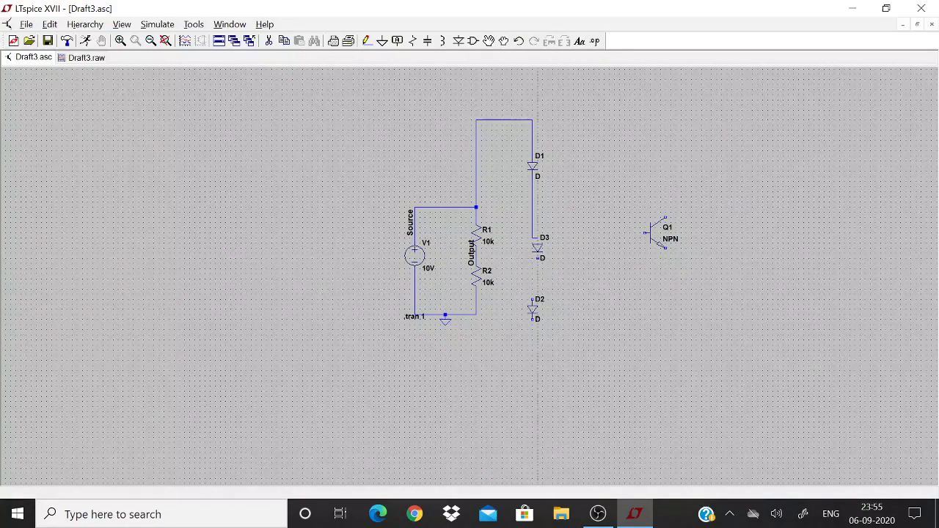
{"action": "left_click", "coordinate": [538, 258]}
{"action": "left_click", "coordinate": [538, 298]}
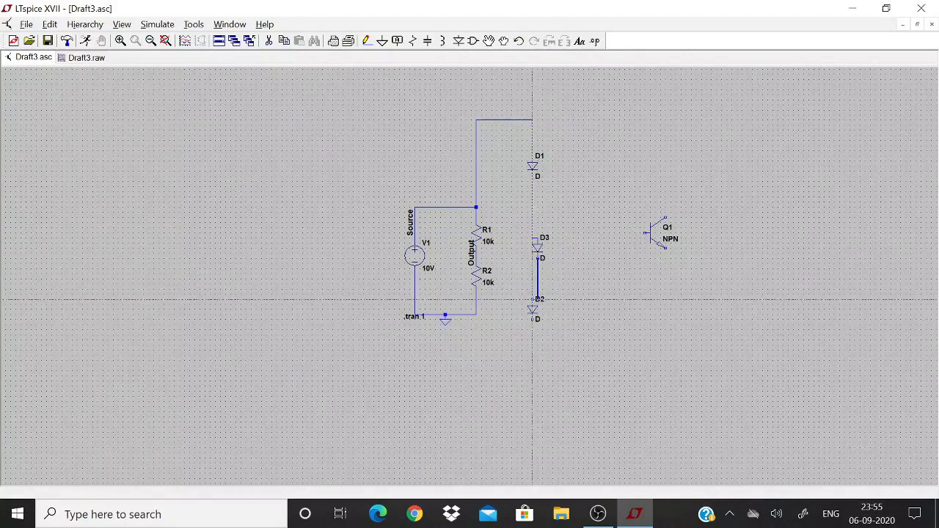
{"action": "left_click", "coordinate": [532, 299]}
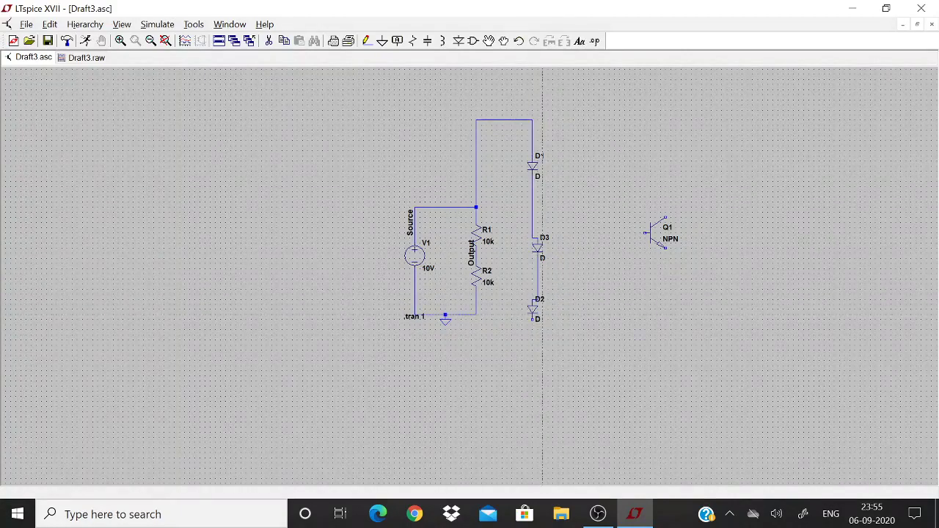
{"action": "left_click", "coordinate": [537, 319]}
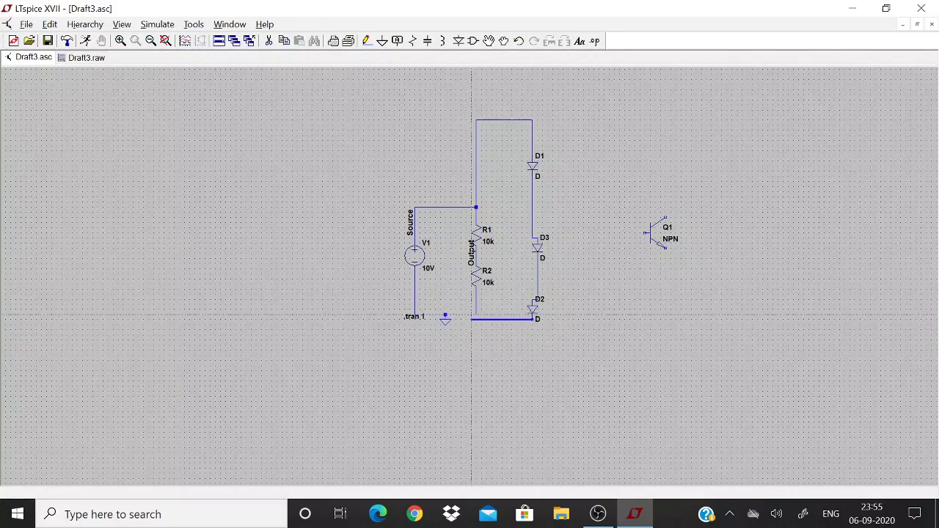
{"action": "left_click", "coordinate": [476, 317]}
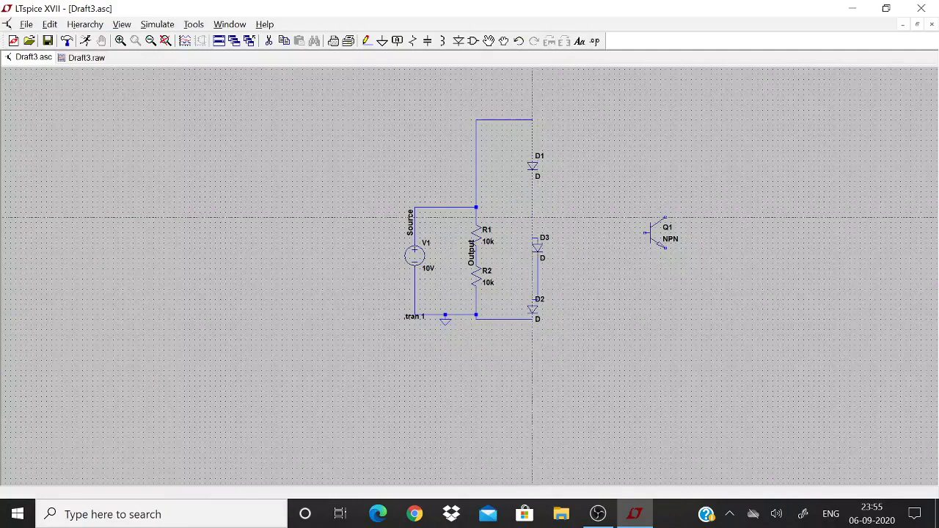
Step: Wire the node between D1 and D3 to the base of transistor Q1
{"action": "left_click", "coordinate": [532, 217]}
{"action": "left_click", "coordinate": [645, 217]}
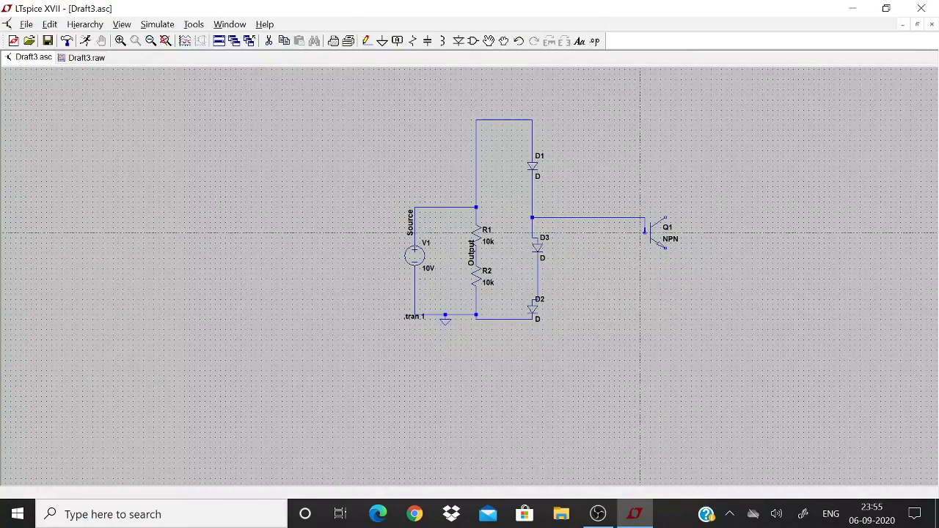
{"action": "left_click", "coordinate": [645, 232]}
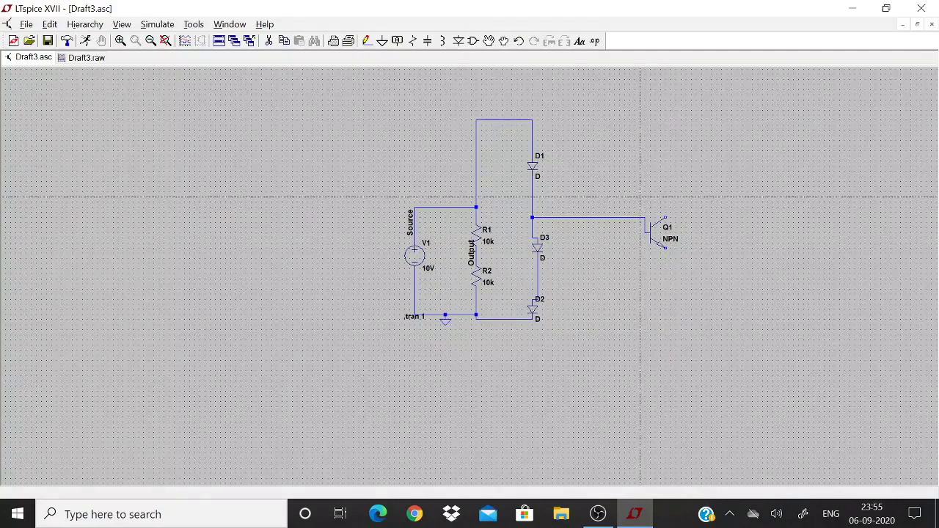
{"action": "key", "text": "Escape"}
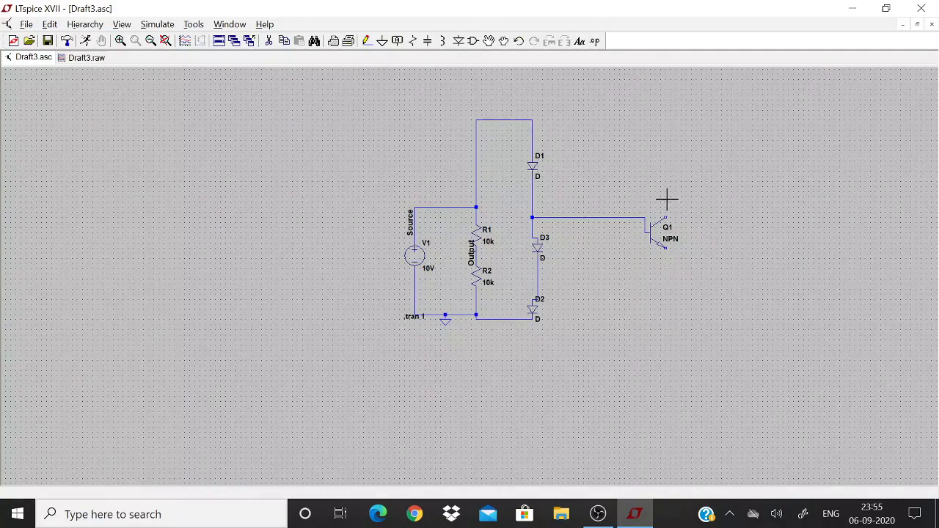
Step: Wire the source line above D1 to the collector of transistor Q1
{"action": "left_click", "coordinate": [367, 41]}
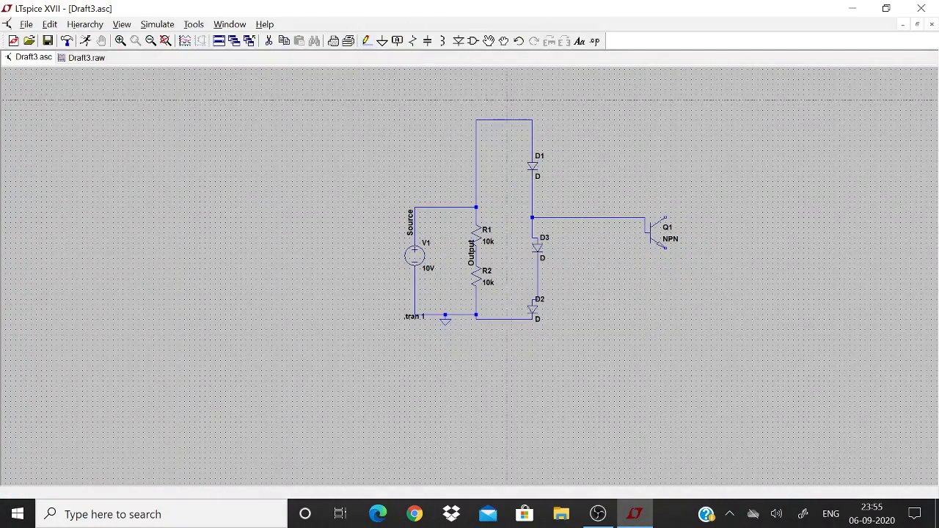
{"action": "left_click", "coordinate": [533, 124]}
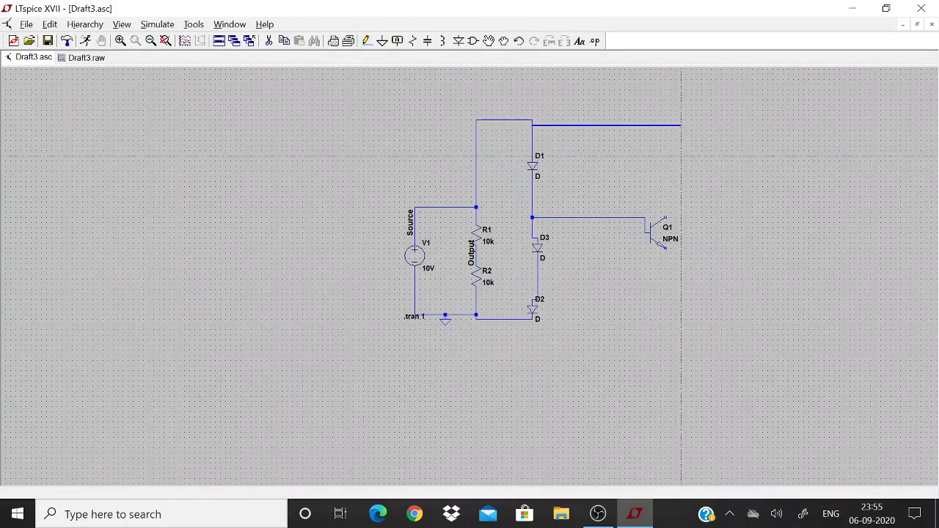
{"action": "left_click", "coordinate": [666, 125]}
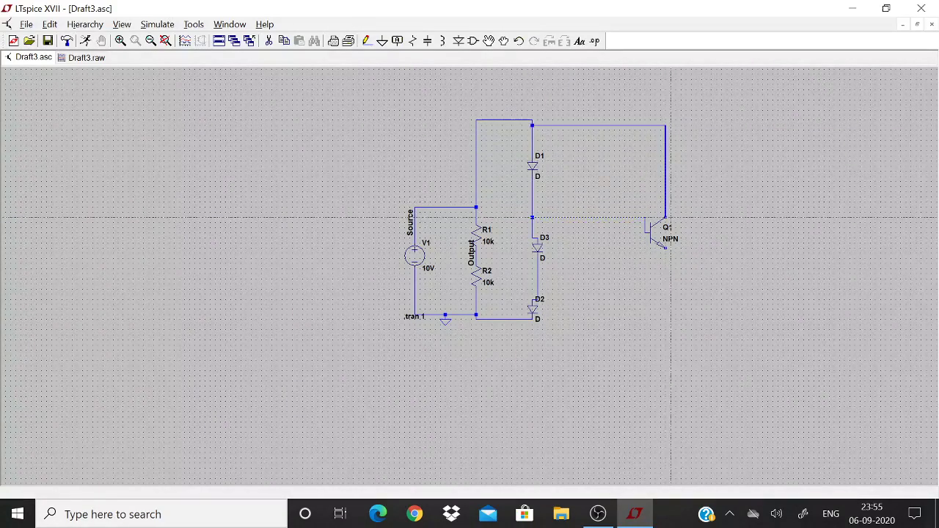
{"action": "left_click", "coordinate": [665, 218]}
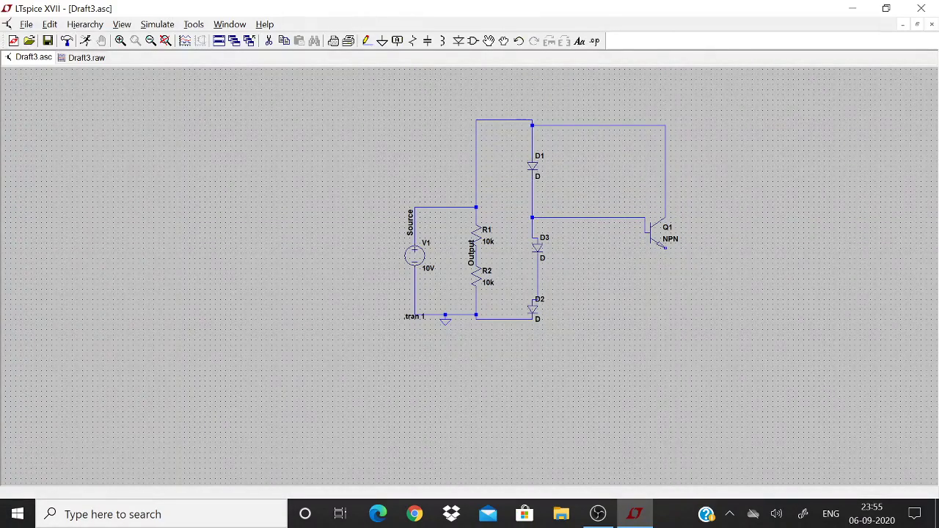
Step: Wire the emitter of transistor Q1 to the ground line beside diode D2
{"action": "left_click", "coordinate": [666, 248]}
{"action": "left_click", "coordinate": [665, 314]}
{"action": "left_click", "coordinate": [542, 314]}
{"action": "key", "text": "Escape"}
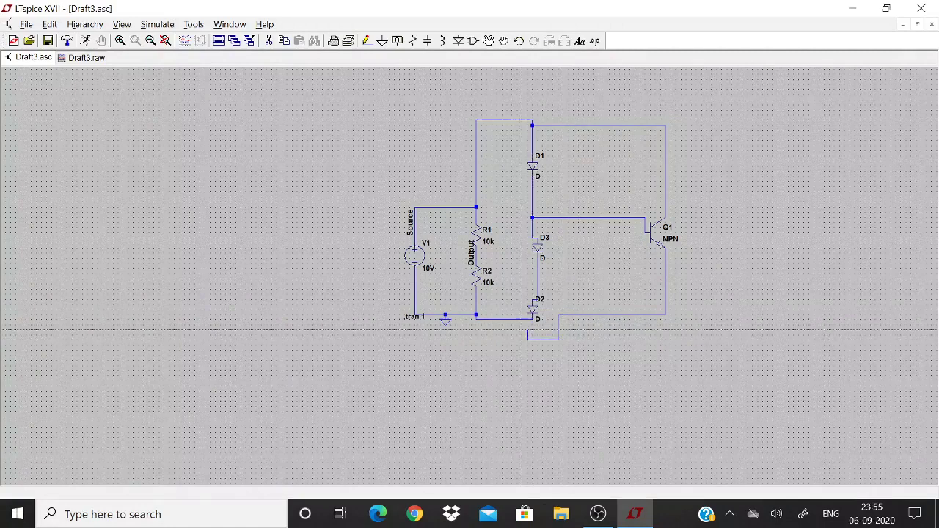
{"action": "left_click", "coordinate": [528, 319]}
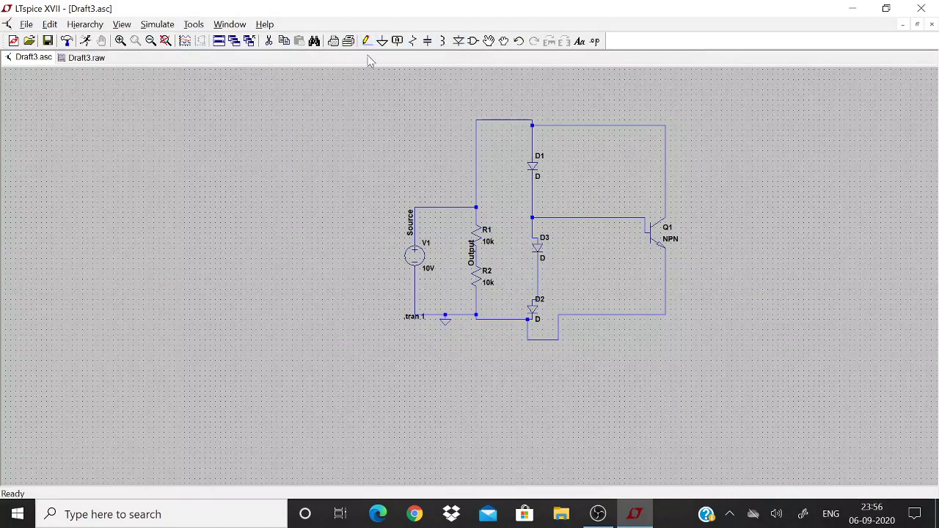
Step: Delete the three diodes, transistor Q1 and all their wires, keeping the circuit of V1, R1 and R2
{"action": "left_click", "coordinate": [270, 41]}
{"action": "left_click", "coordinate": [487, 121]}
{"action": "left_click", "coordinate": [477, 151]}
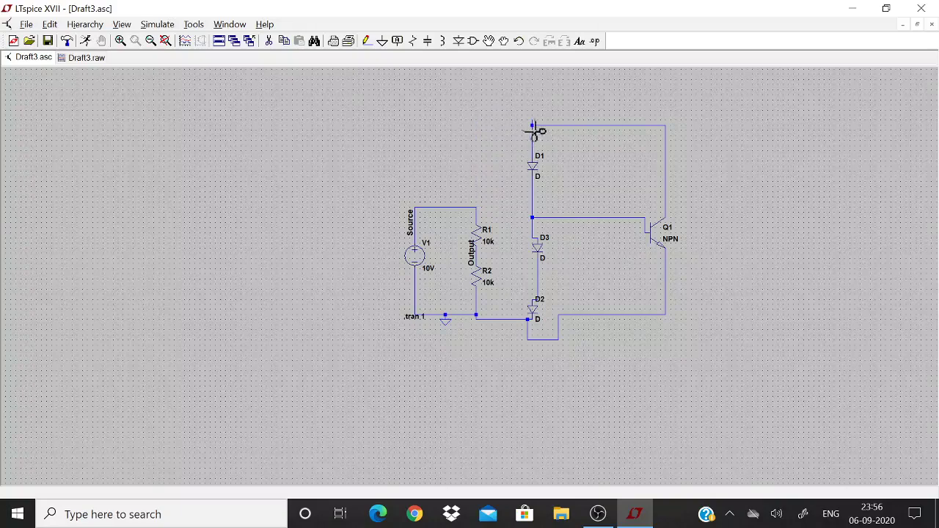
{"action": "left_click_drag", "start_coordinate": [519, 119], "coordinate": [703, 353]}
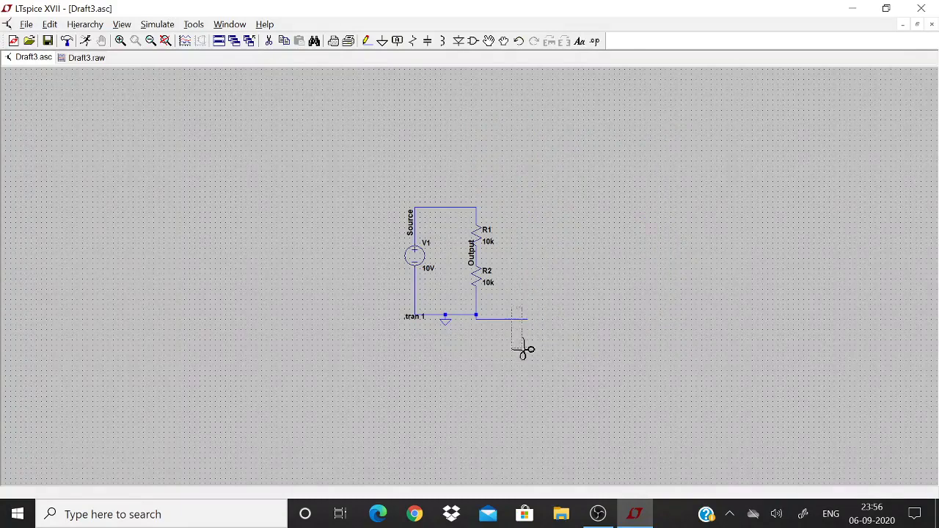
{"action": "left_click", "coordinate": [517, 321]}
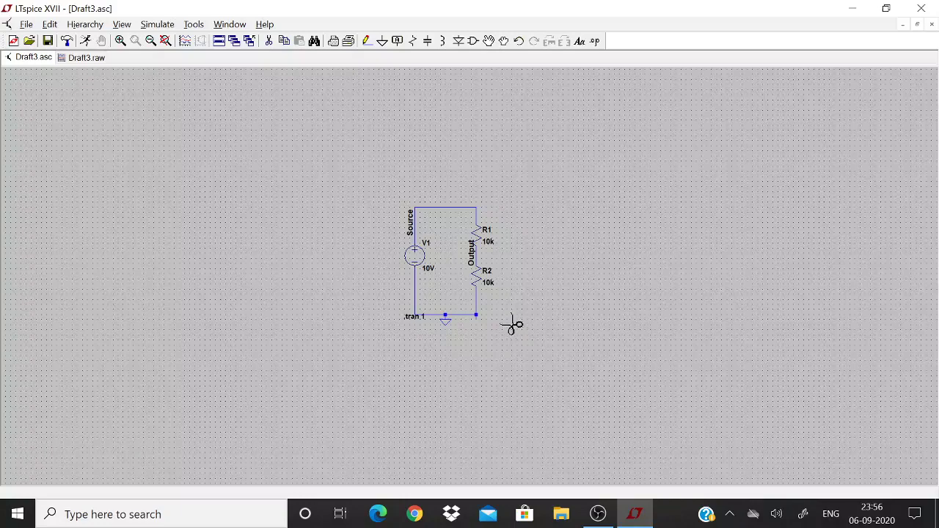
{"action": "key", "text": "Escape"}
Step: Set the transient analysis to start external DC supply voltages at 0V and run the simulation
{"action": "left_click", "coordinate": [85, 41]}
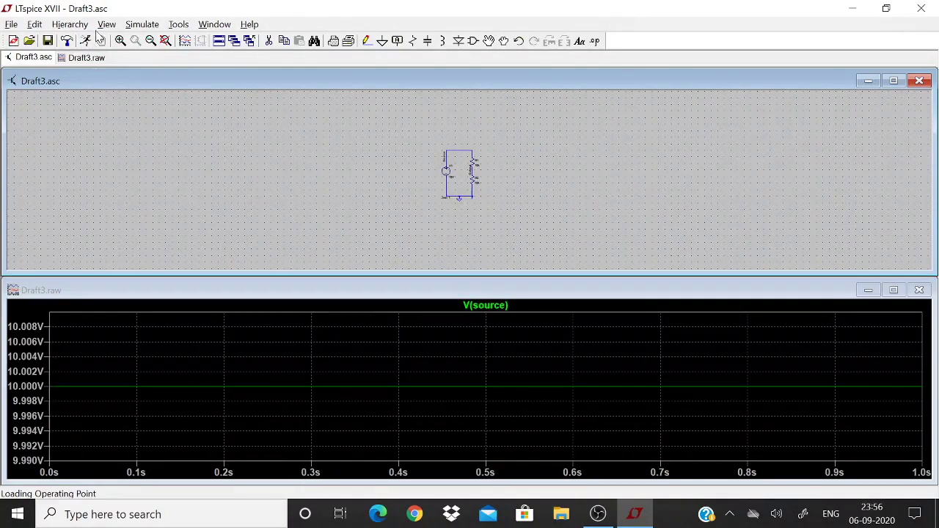
{"action": "left_click", "coordinate": [142, 24]}
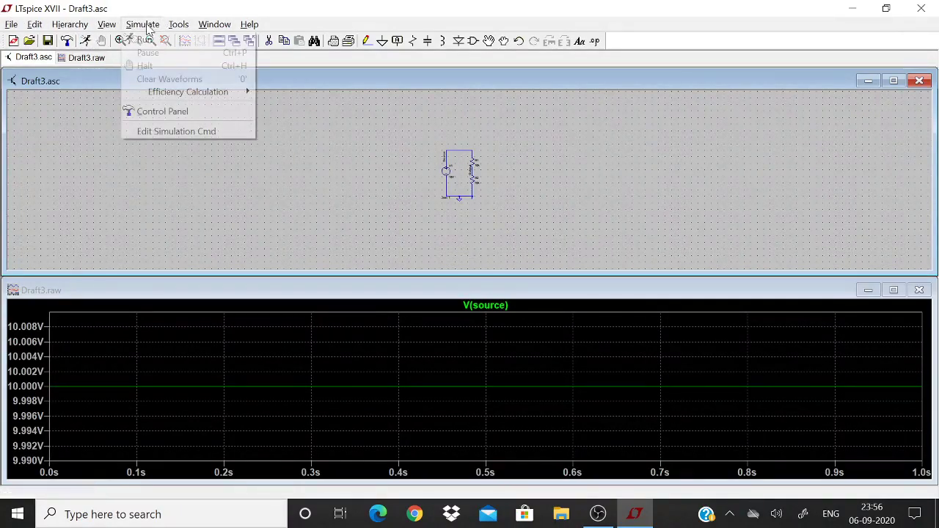
{"action": "left_click", "coordinate": [178, 135]}
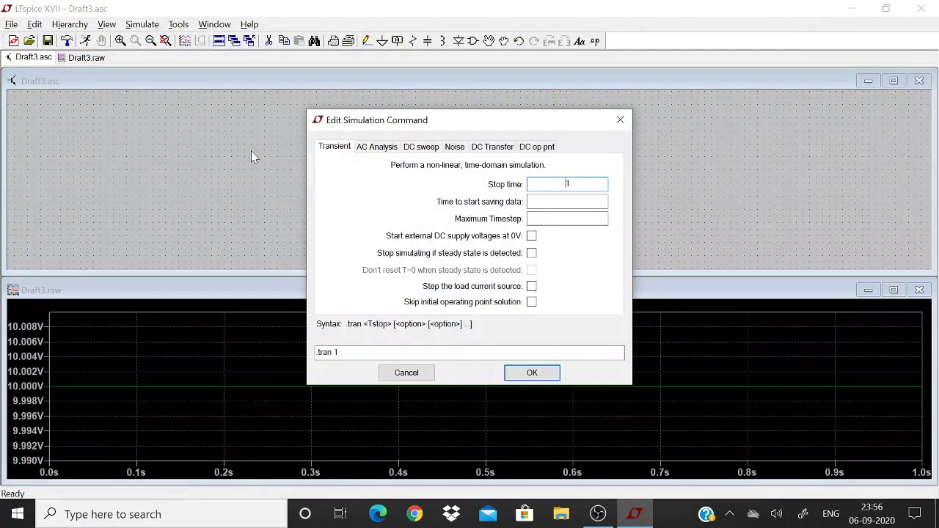
{"action": "left_click", "coordinate": [532, 236]}
{"action": "left_click", "coordinate": [532, 373]}
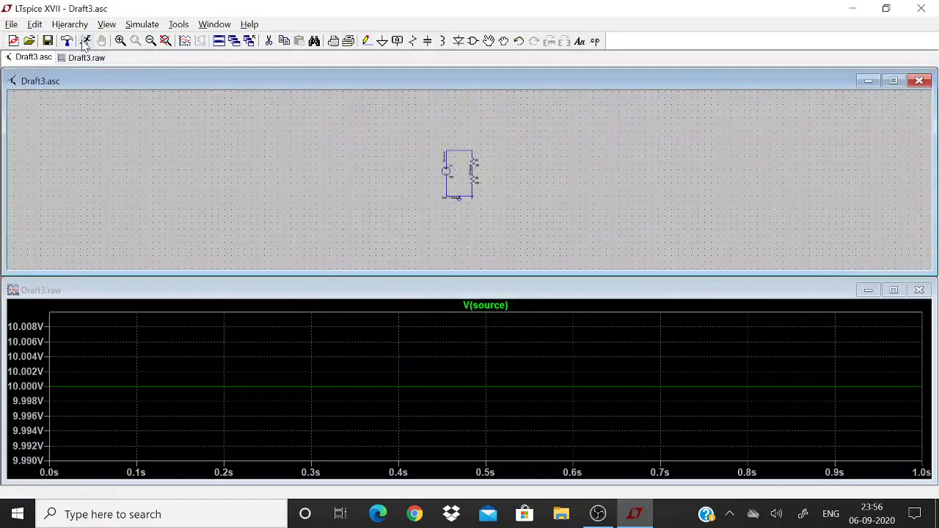
{"action": "left_click", "coordinate": [84, 41]}
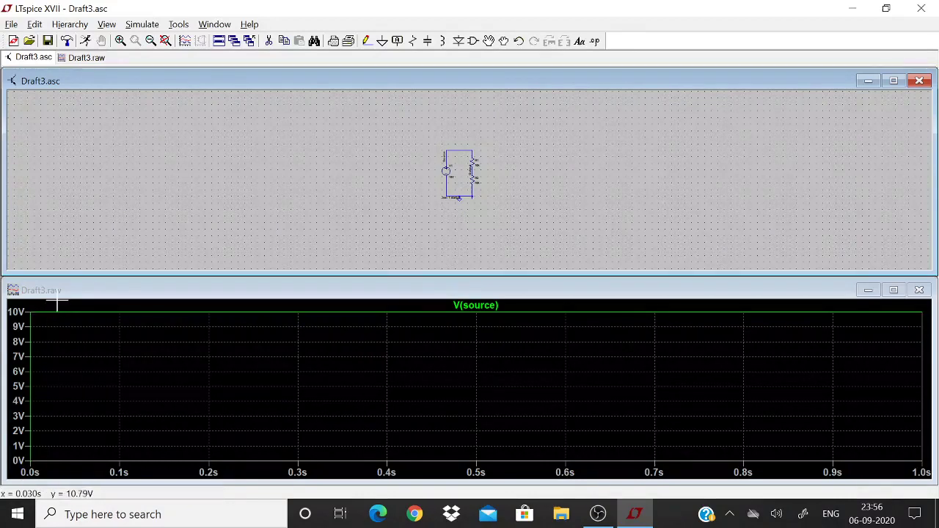
Step: Zoom the V(source) plot to about its first 40 µs and maximize the schematic window
{"action": "left_click_drag", "start_coordinate": [50, 304], "coordinate": [26, 467]}
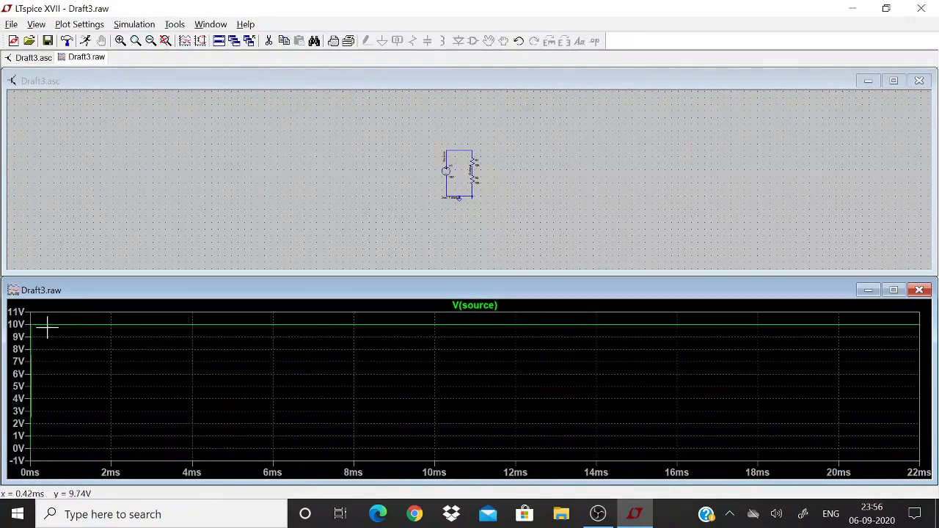
{"action": "left_click_drag", "start_coordinate": [49, 316], "coordinate": [10, 478]}
{"action": "left_click_drag", "start_coordinate": [92, 311], "coordinate": [19, 461]}
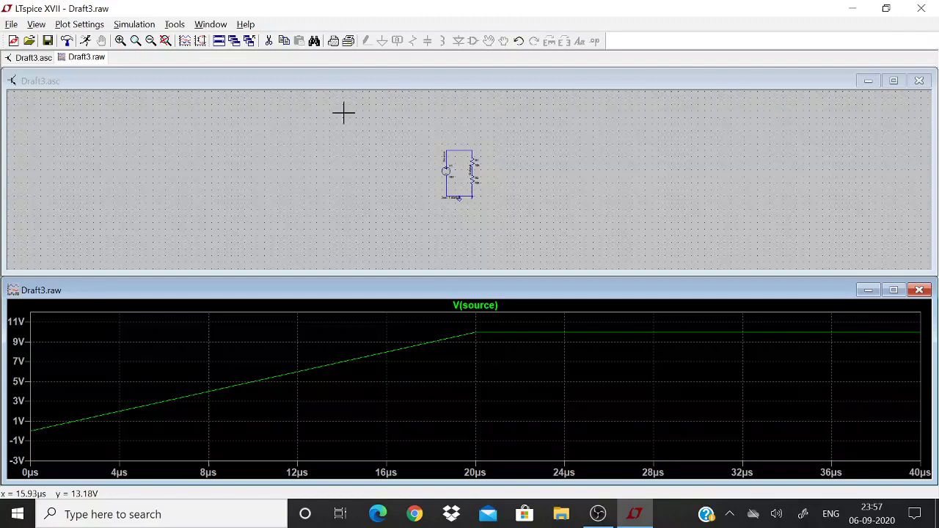
{"action": "double_click", "coordinate": [415, 82]}
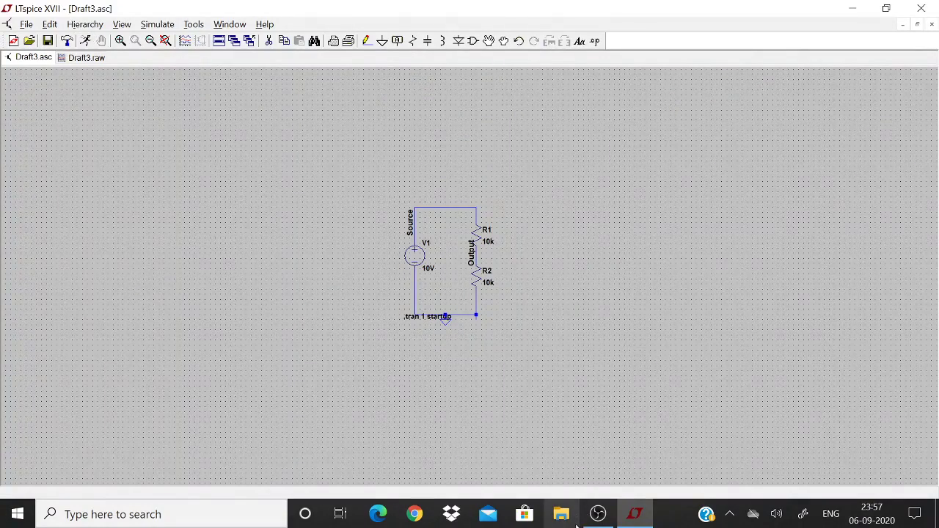
{"action": "left_click", "coordinate": [600, 513]}
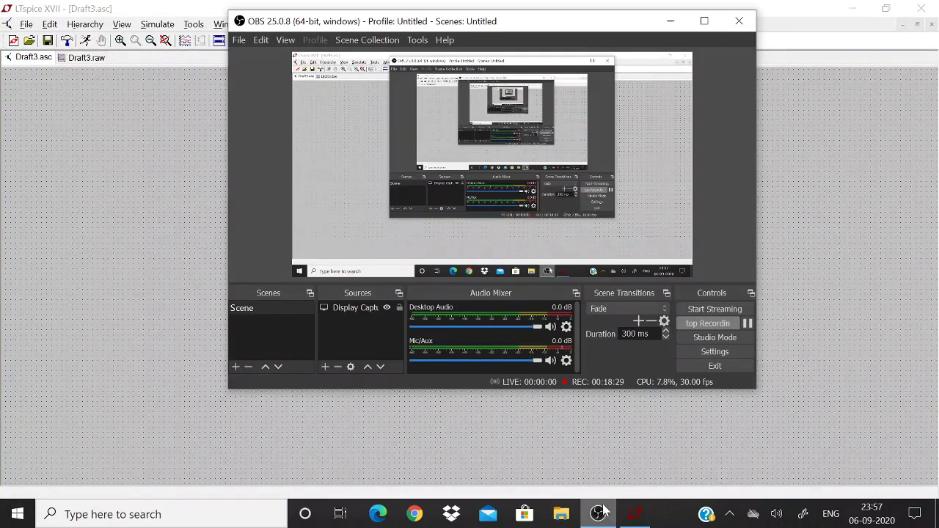
{"action": "left_click", "coordinate": [747, 323]}
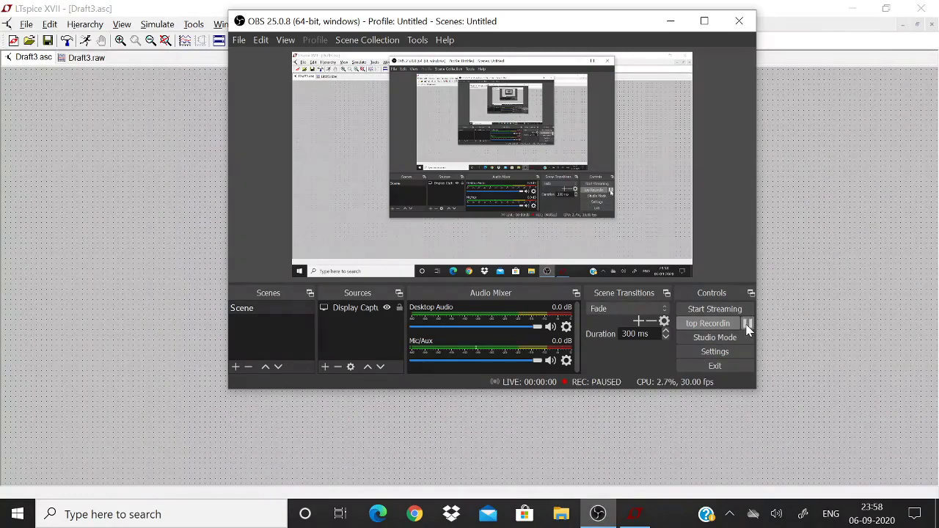
{"action": "left_click", "coordinate": [808, 237]}
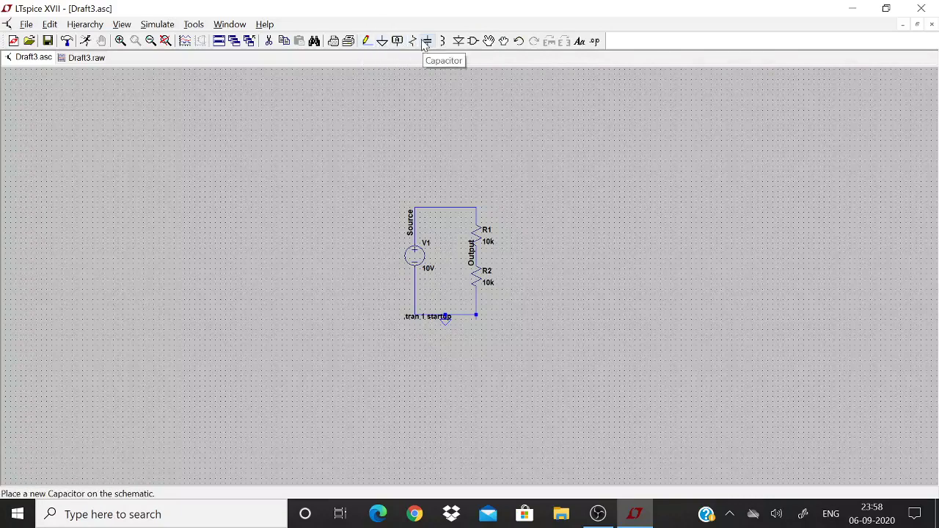
Step: Browse the component library categories from Comparators to PowerProducts and preview the SOAtherm-HeatSink symbol without placing anything
{"action": "left_click", "coordinate": [473, 42]}
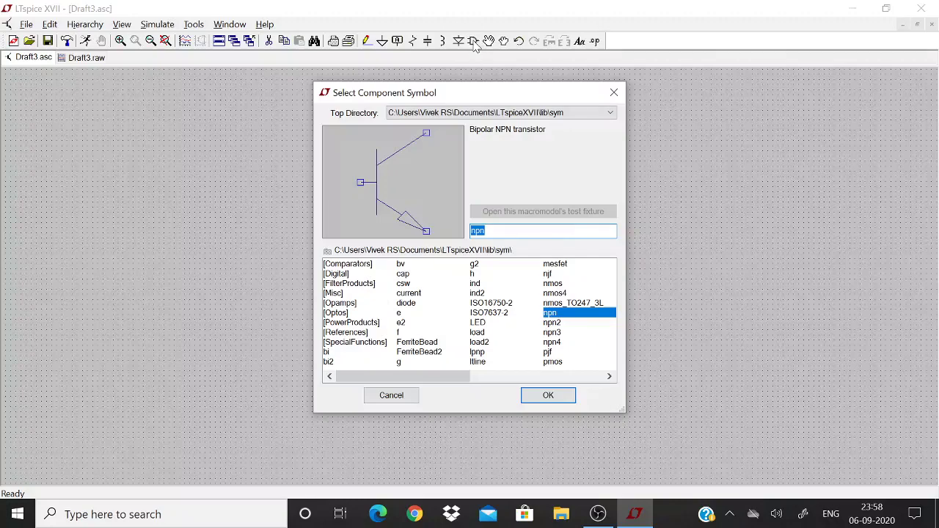
{"action": "left_click", "coordinate": [613, 93]}
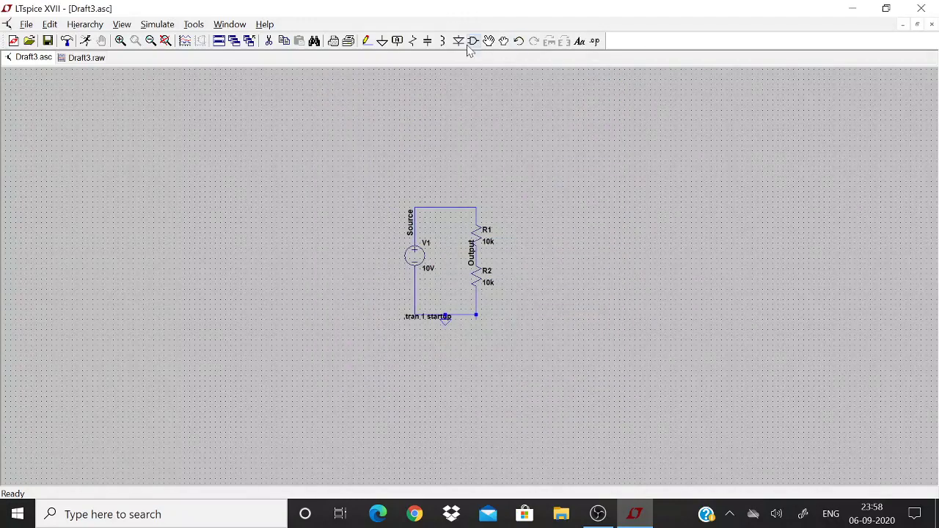
{"action": "left_click", "coordinate": [474, 41]}
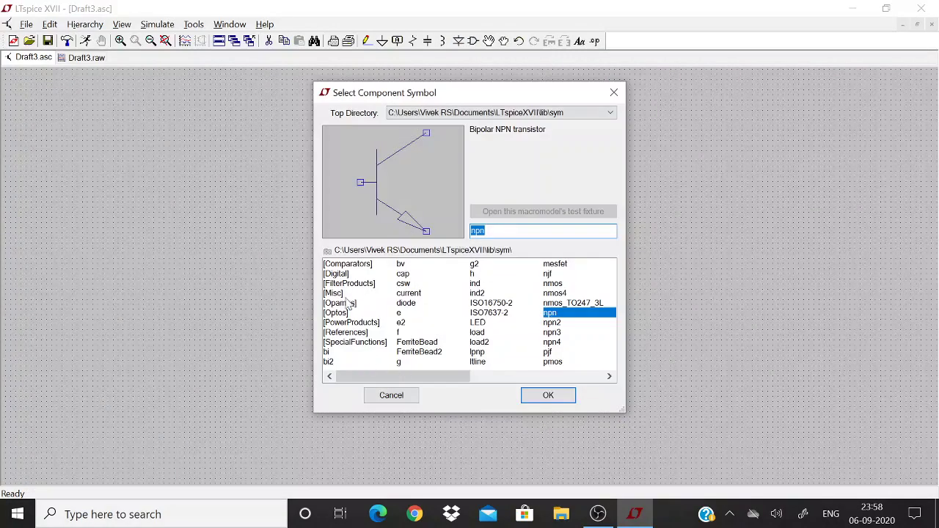
{"action": "left_click", "coordinate": [348, 264]}
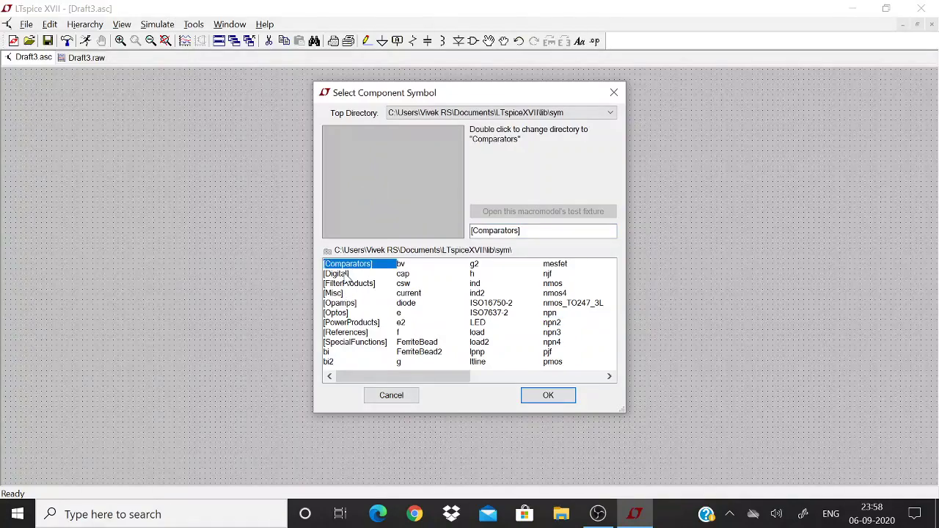
{"action": "left_click", "coordinate": [349, 274]}
{"action": "left_click", "coordinate": [355, 285]}
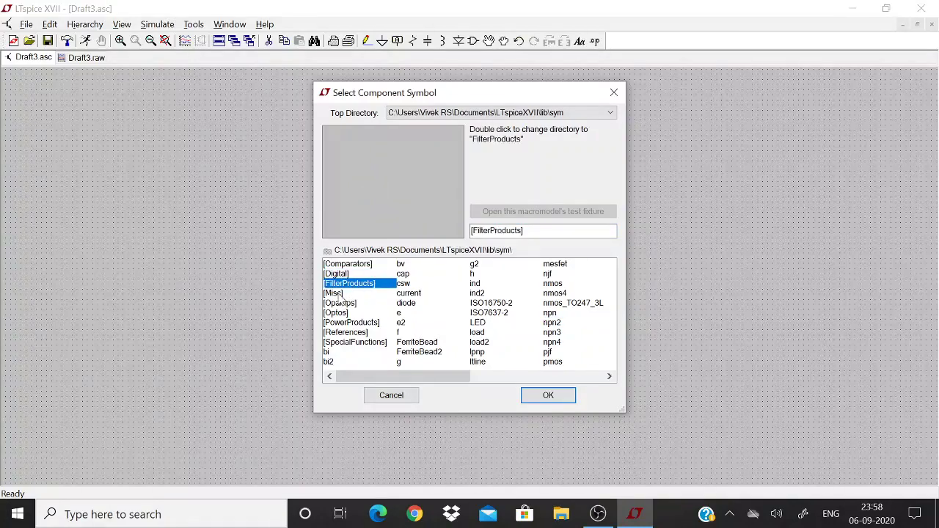
{"action": "left_click", "coordinate": [340, 294]}
{"action": "left_click", "coordinate": [345, 304]}
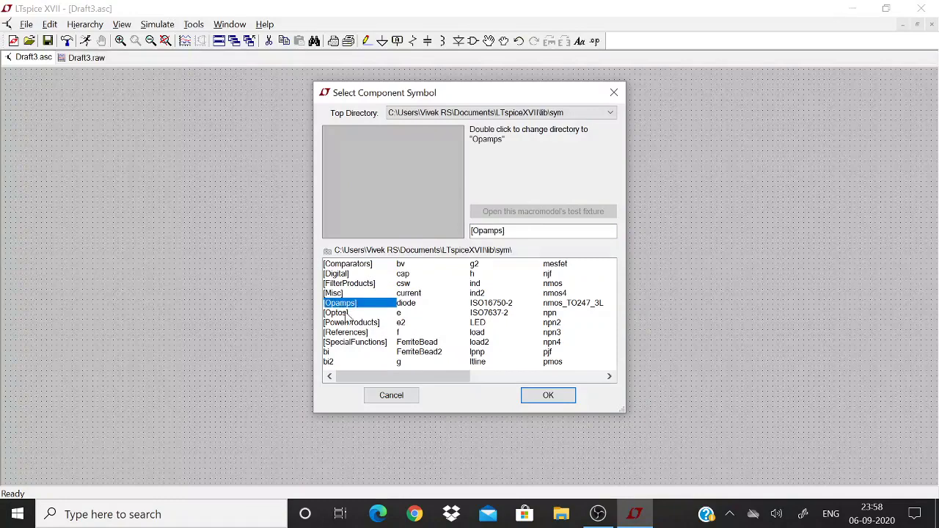
{"action": "left_click", "coordinate": [348, 313]}
{"action": "left_click", "coordinate": [358, 323]}
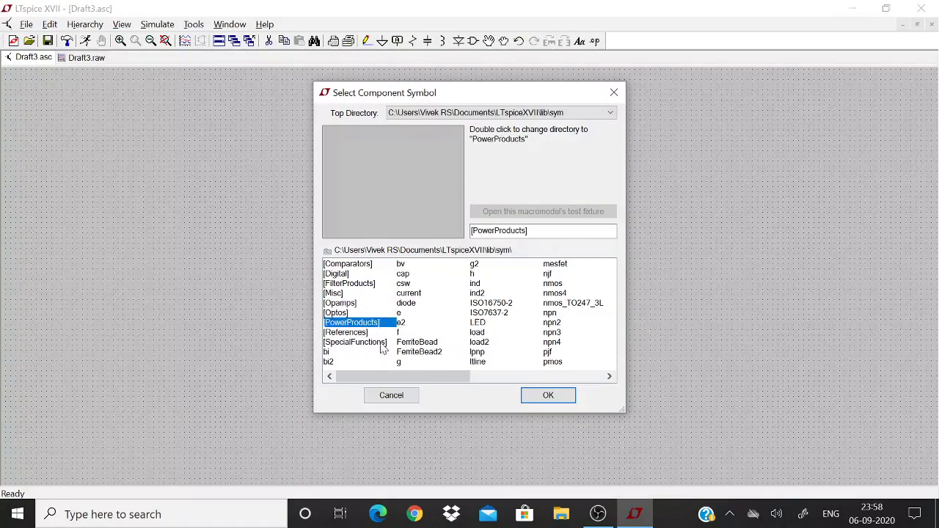
{"action": "left_click_drag", "start_coordinate": [388, 378], "coordinate": [466, 379]}
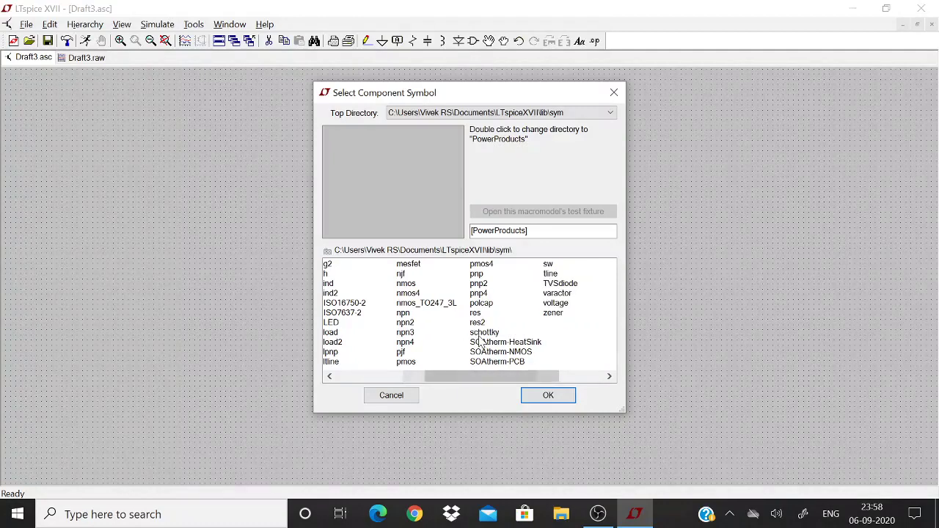
{"action": "left_click", "coordinate": [506, 343]}
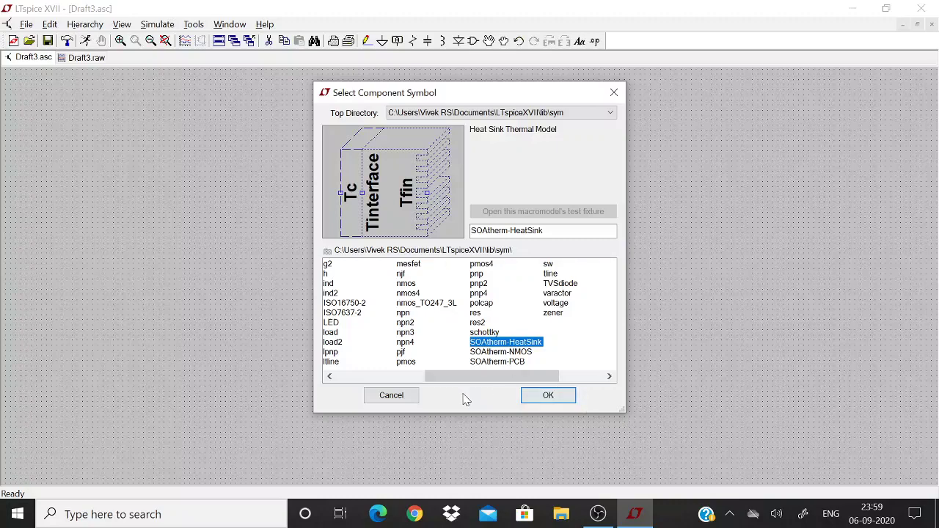
{"action": "left_click", "coordinate": [393, 398]}
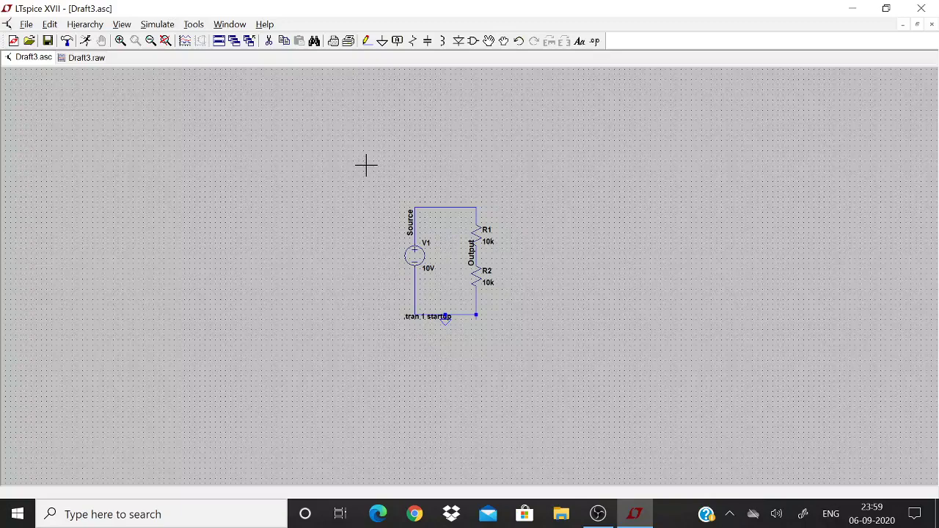
{"action": "left_click", "coordinate": [601, 516]}
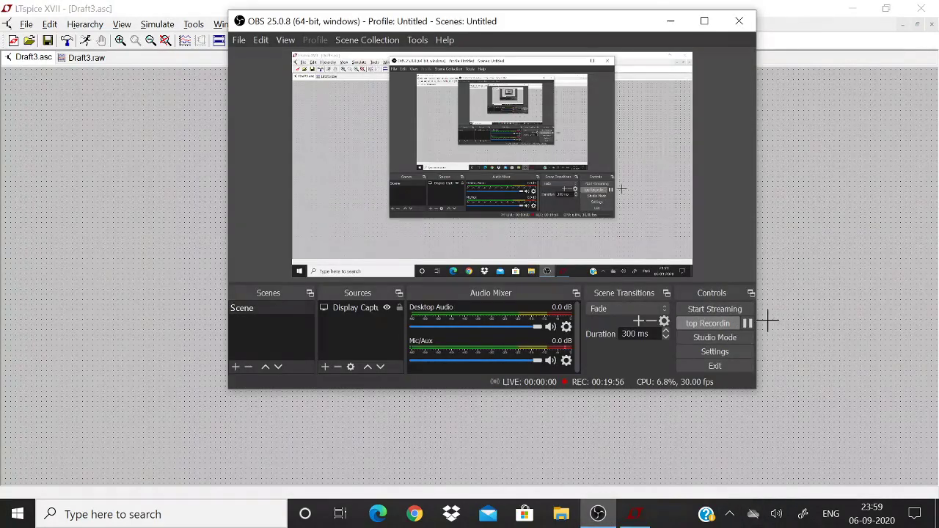